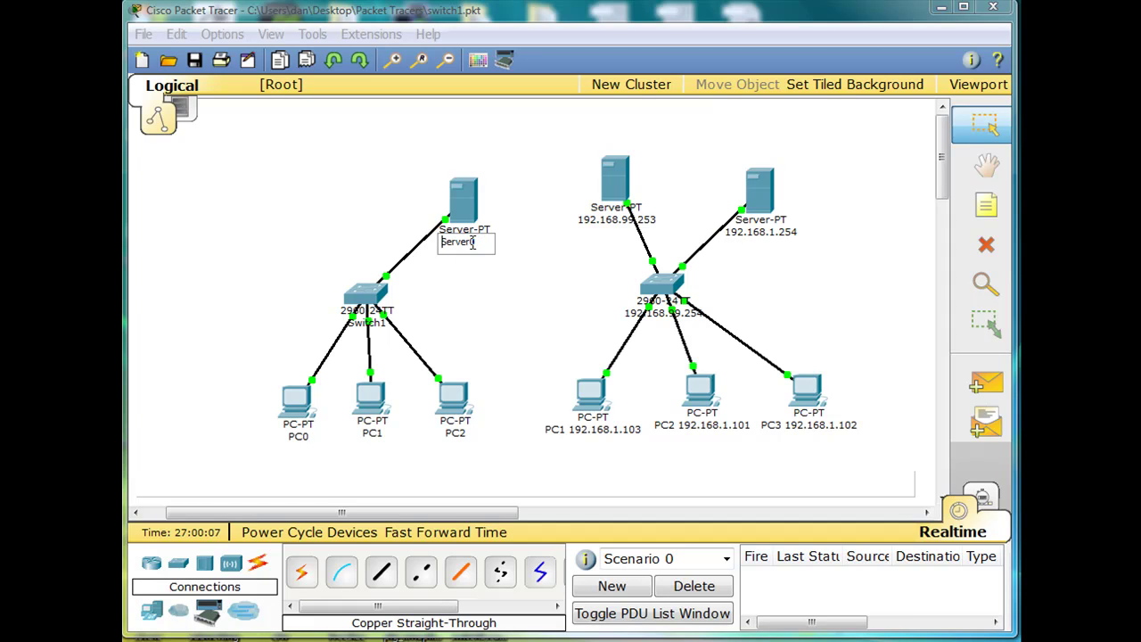
Relabel the Server0 icon on the canvas as 'Server2 192.168.1.254'.
click(481, 243)
key(BackSpace)
key(BackSpace)
key(BackSpace)
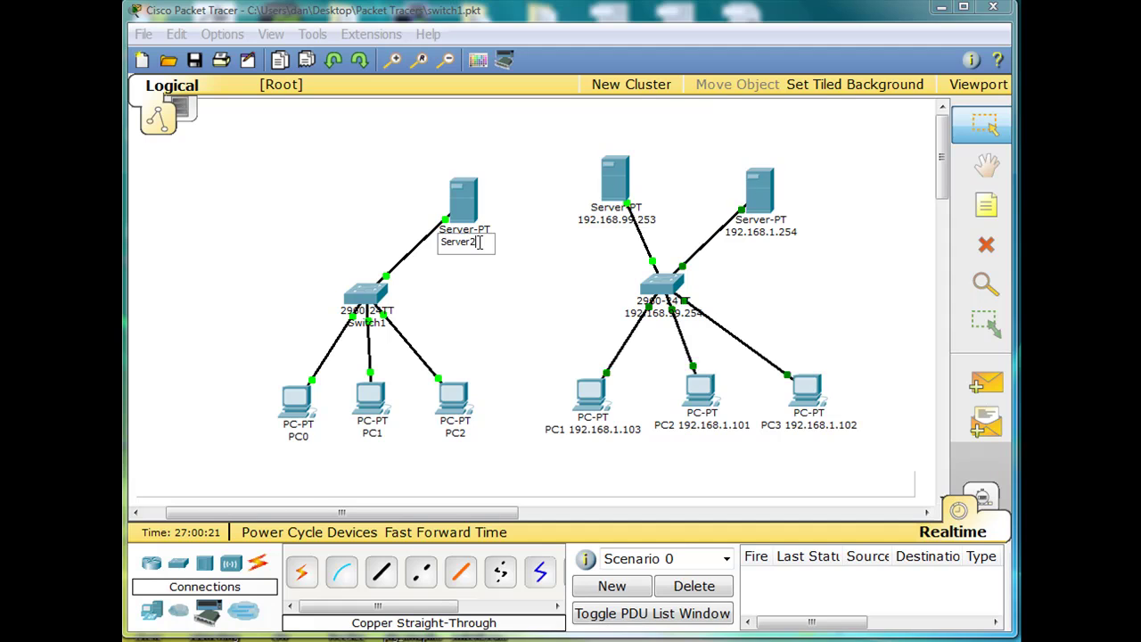
key(Return)
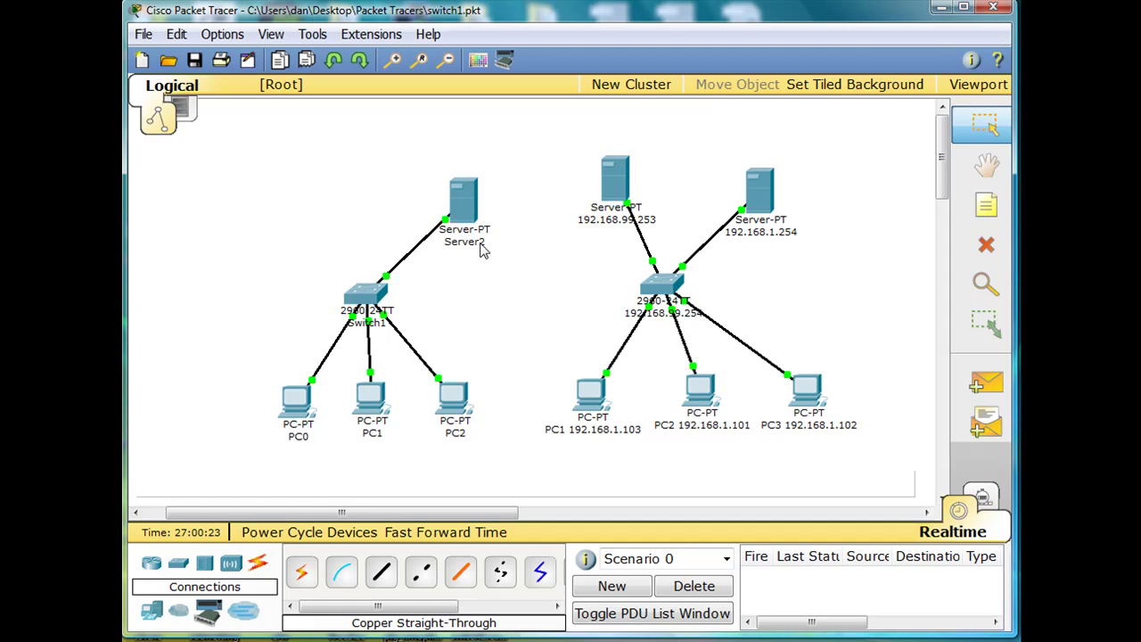
click(479, 242)
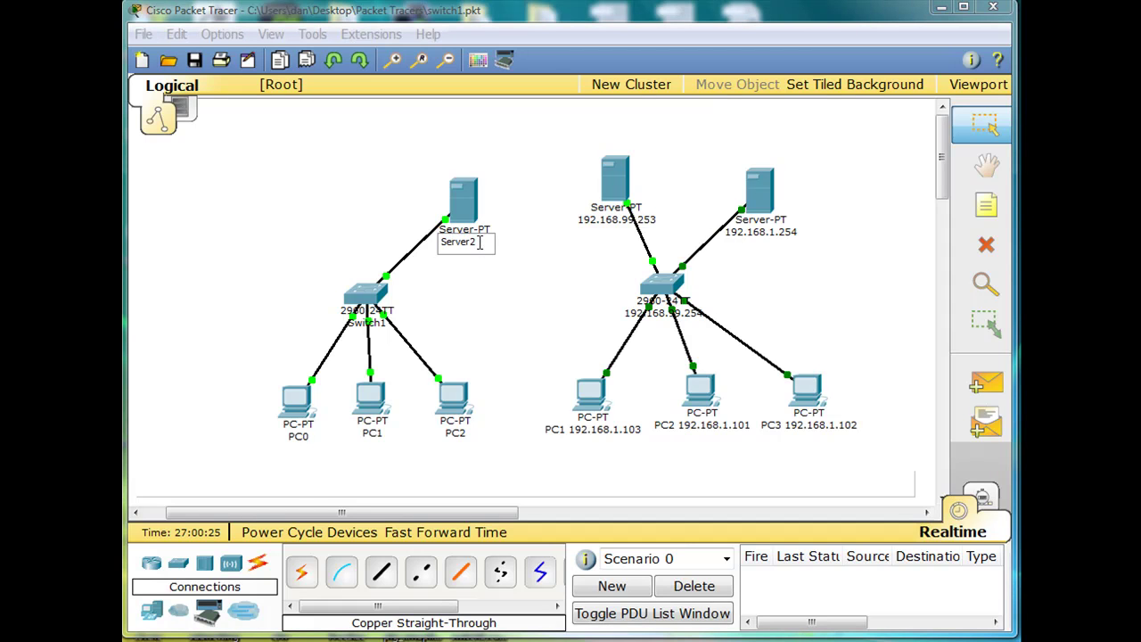
text(192.168.1.)
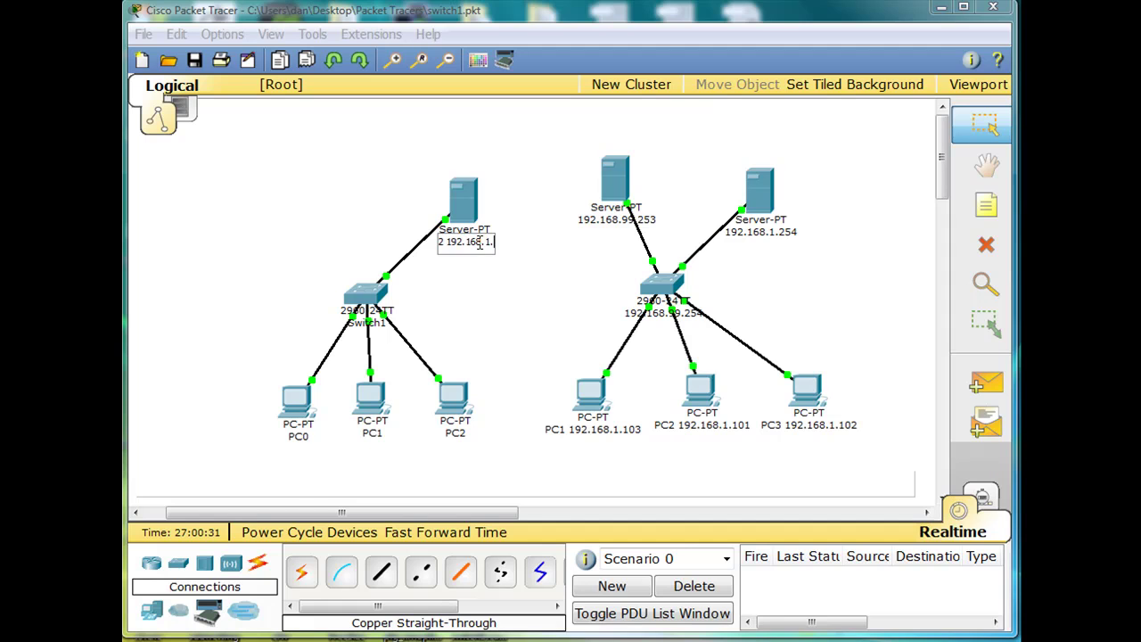
text(254)
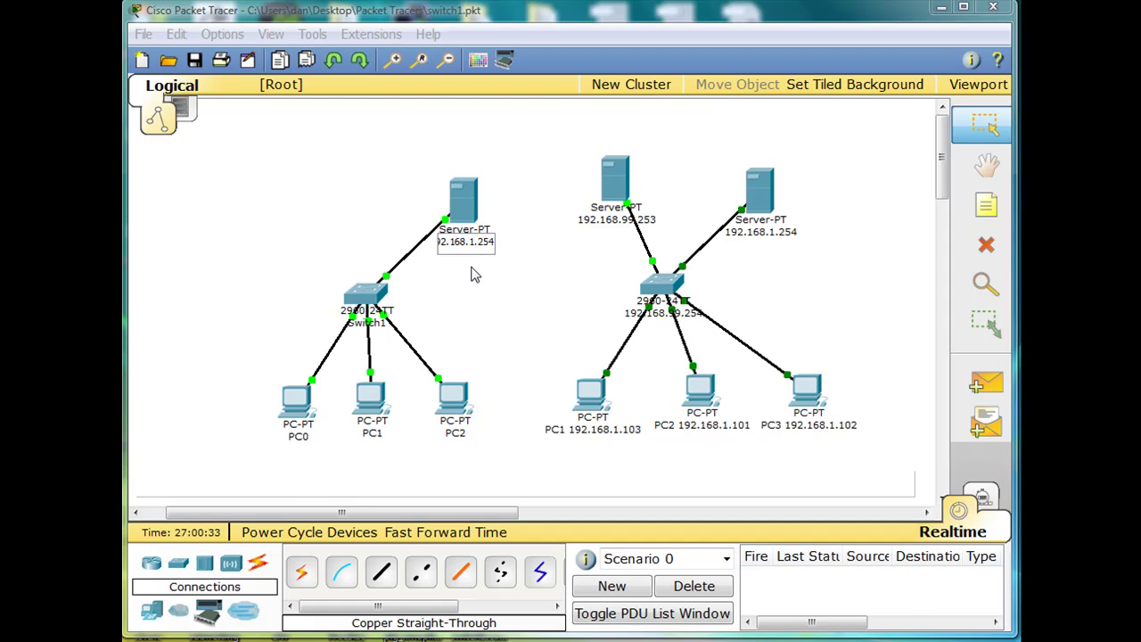
click(476, 313)
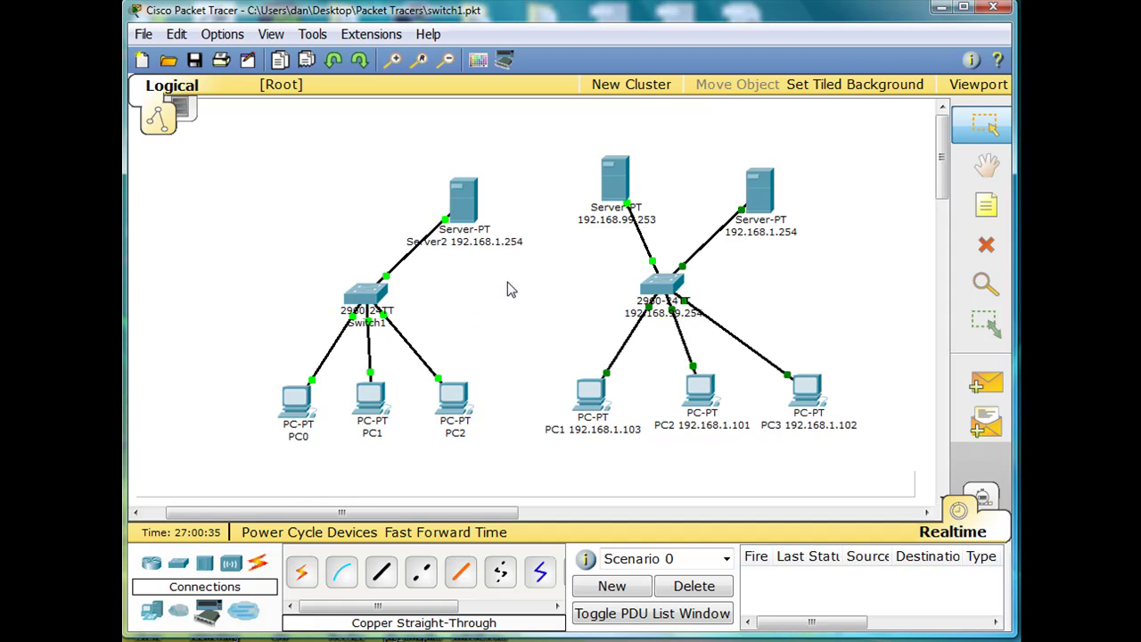
Check that Server2's FastEthernet interface is static at 192.168.1.254 / 255.255.255.0, widening its window.
click(465, 210)
click(219, 166)
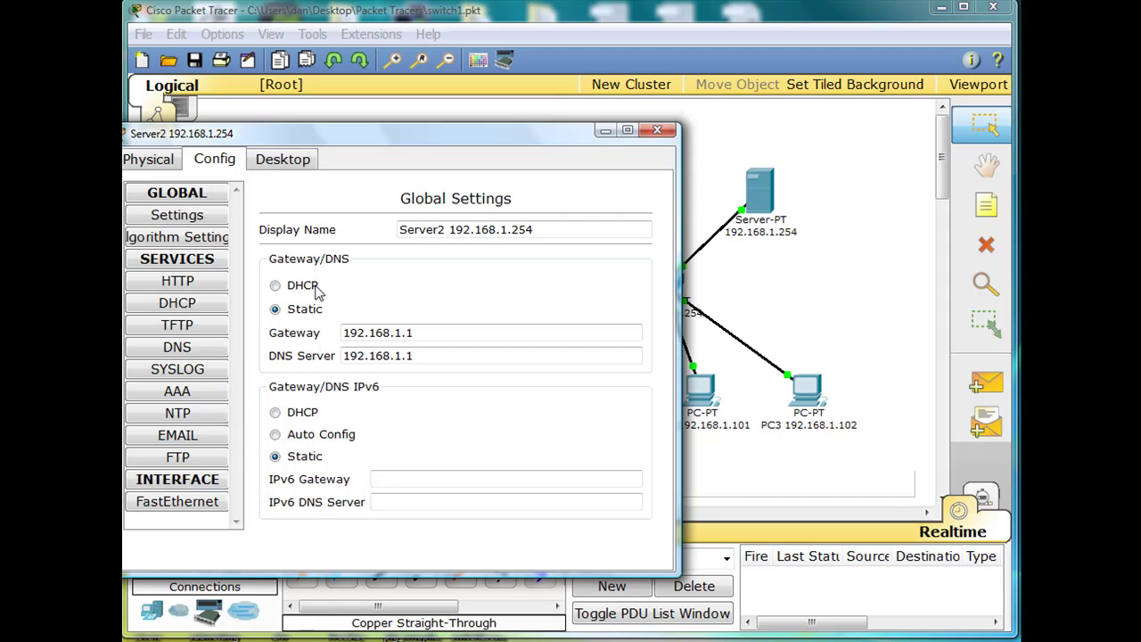
click(175, 502)
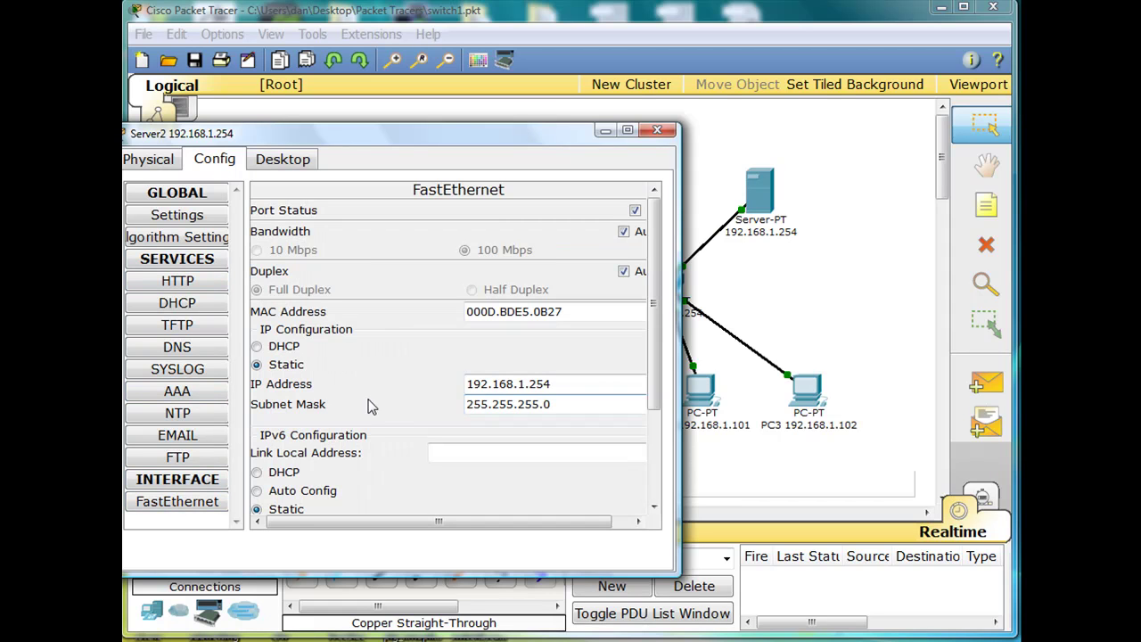
click(471, 385)
drag(679, 523, 836, 523)
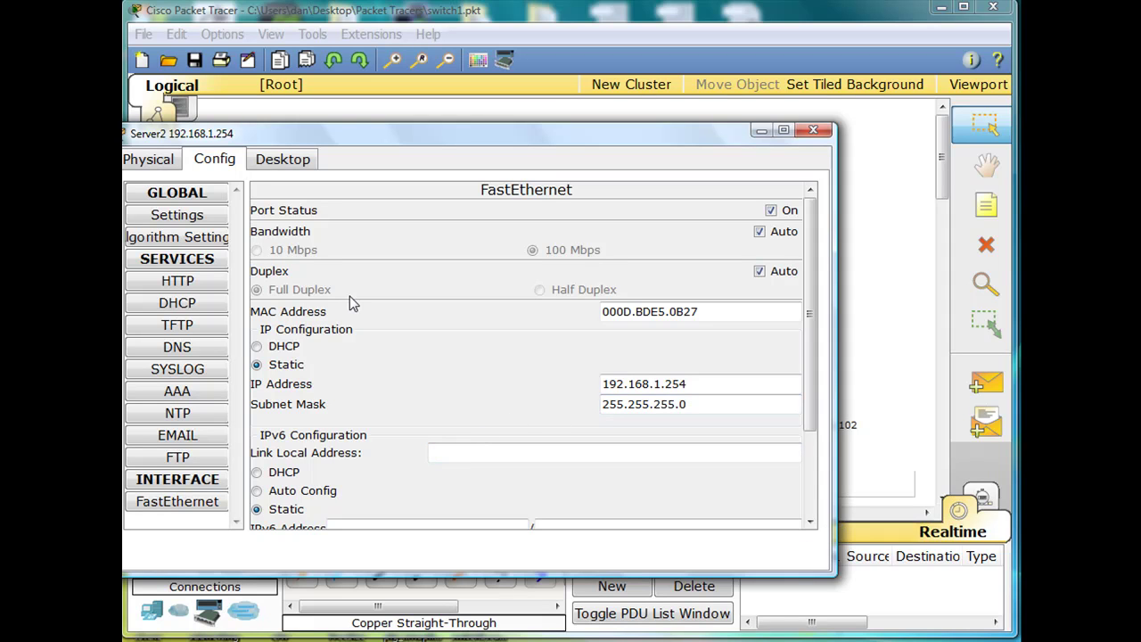
Enlarge Server2's DHCP settings form and inspect serverPool's start address 192.168.1.100.
click(204, 307)
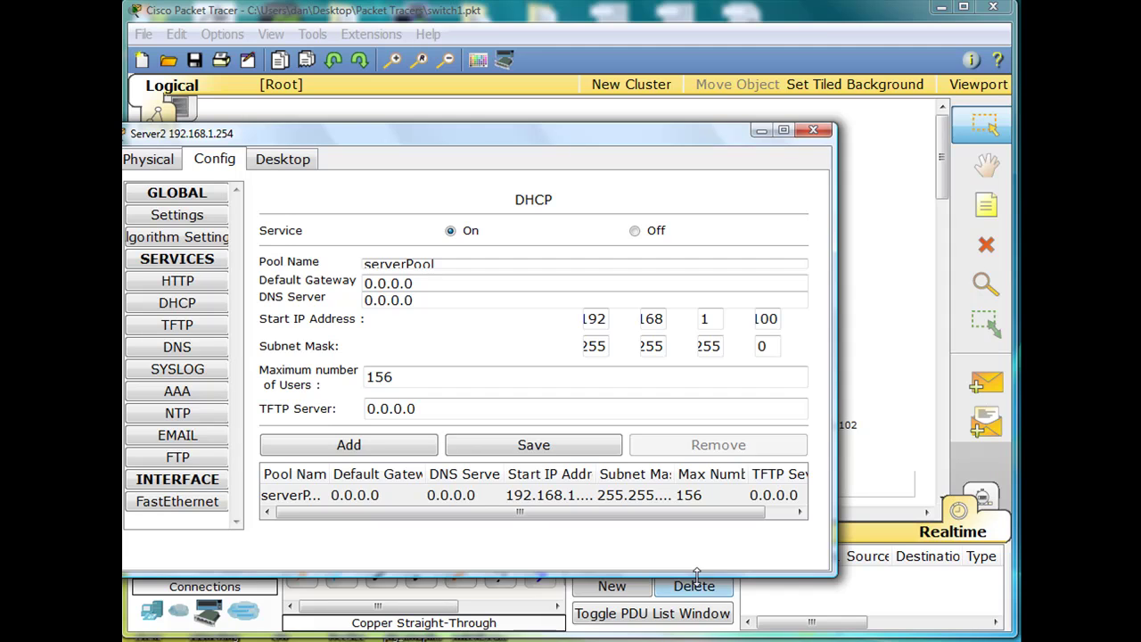
drag(699, 575, 691, 615)
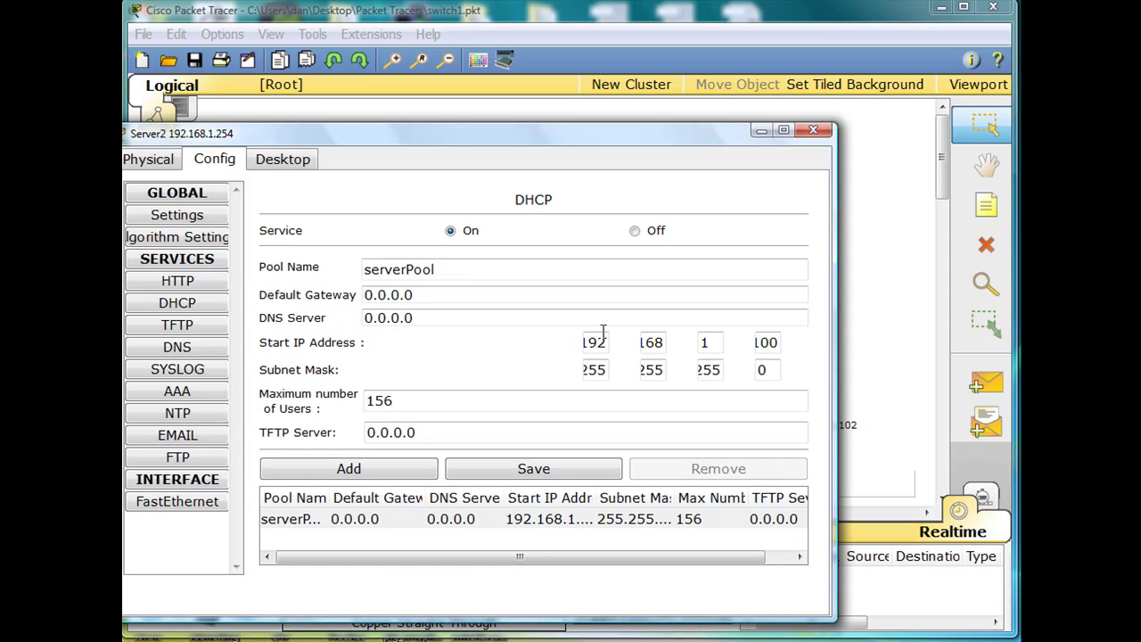
drag(832, 363, 897, 355)
click(636, 344)
click(758, 343)
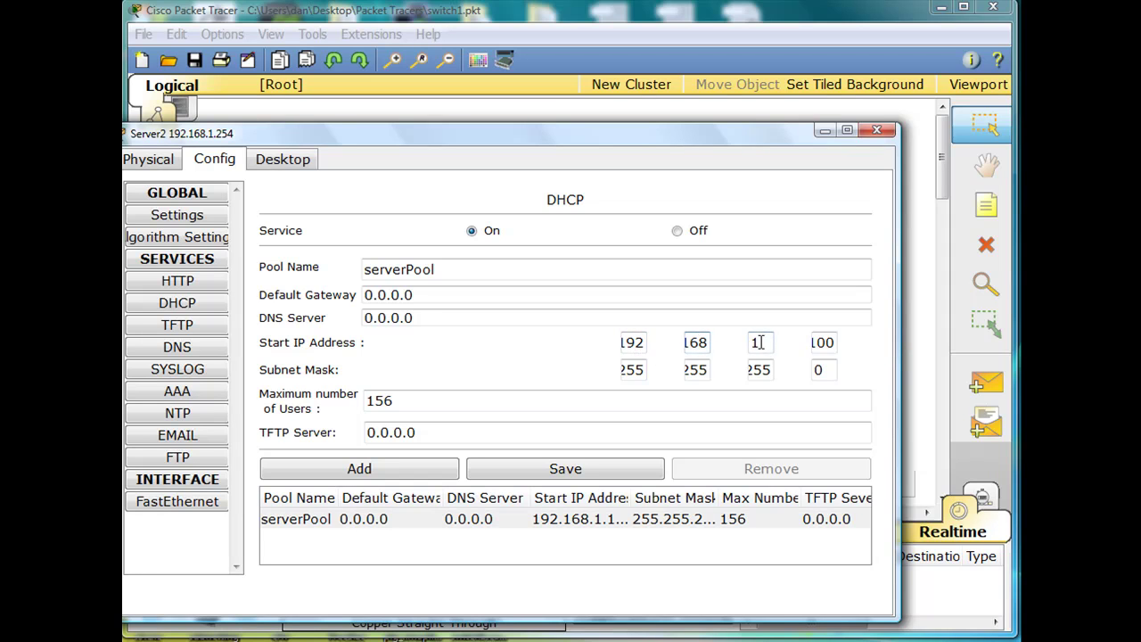
click(813, 343)
Change serverPool's maximum number of users from 156 to 50 and save the pool.
click(392, 400)
drag(392, 401, 334, 401)
text(50)
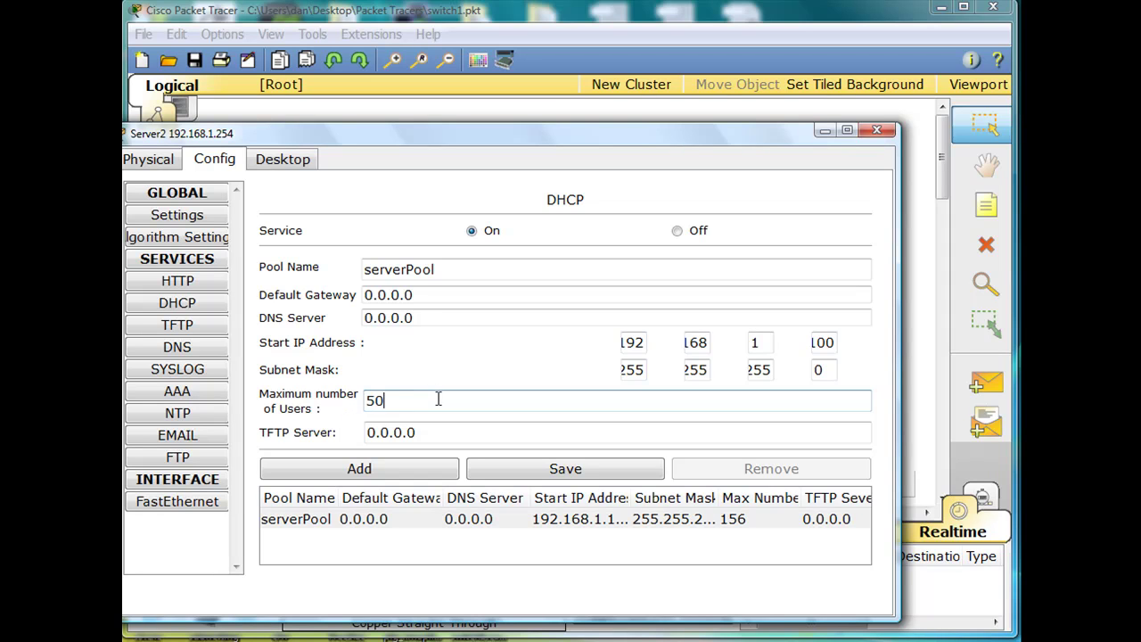
click(560, 477)
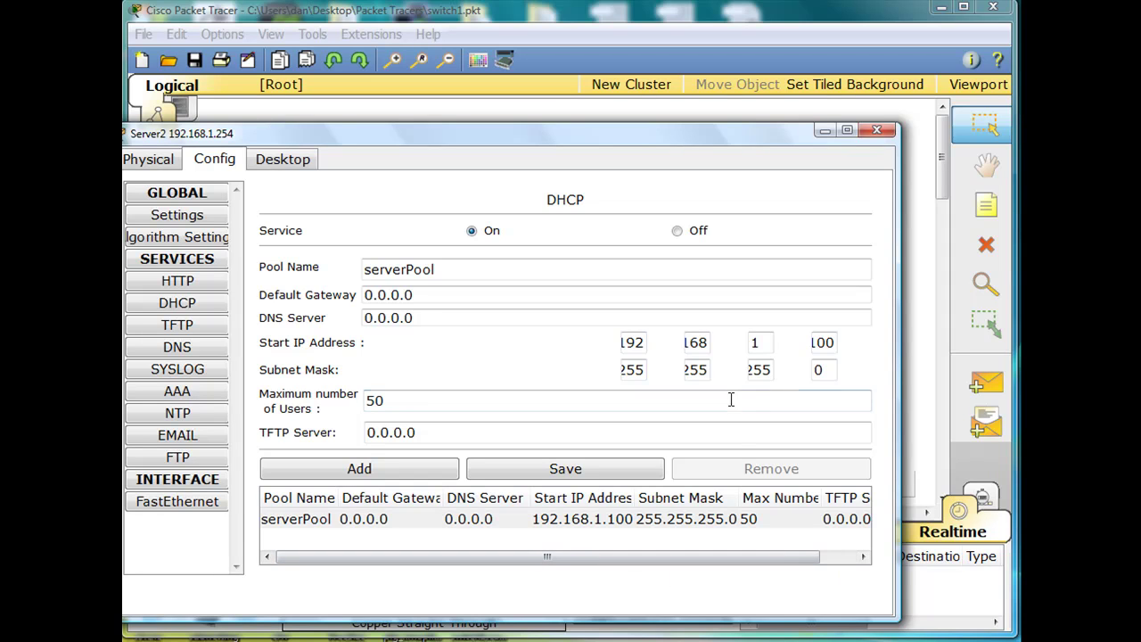
drag(835, 342, 781, 338)
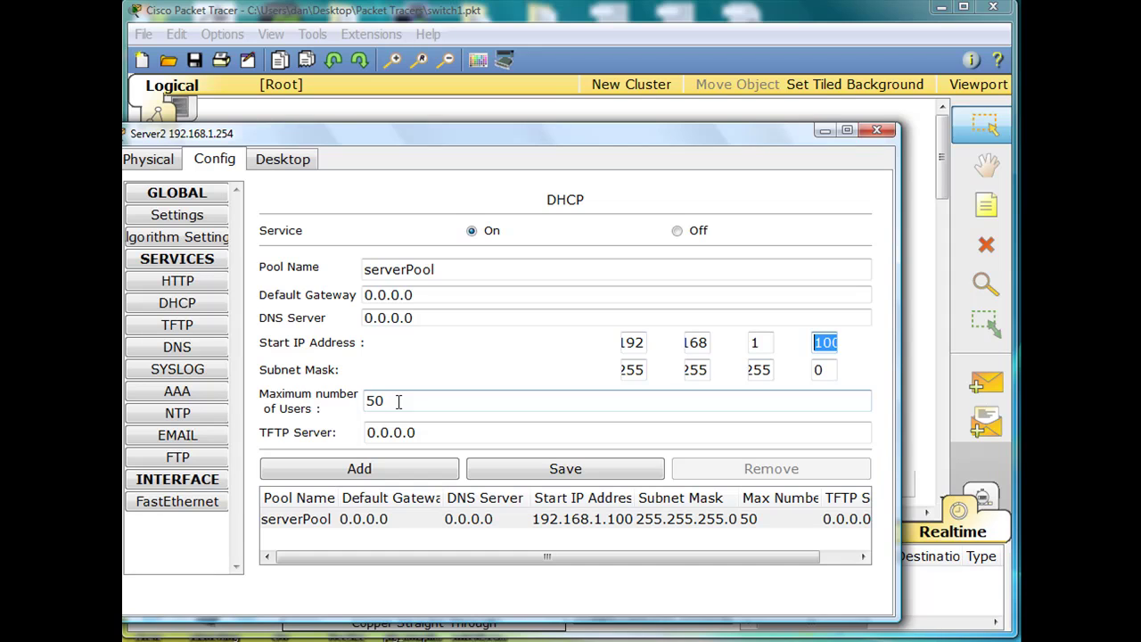
drag(399, 402, 326, 412)
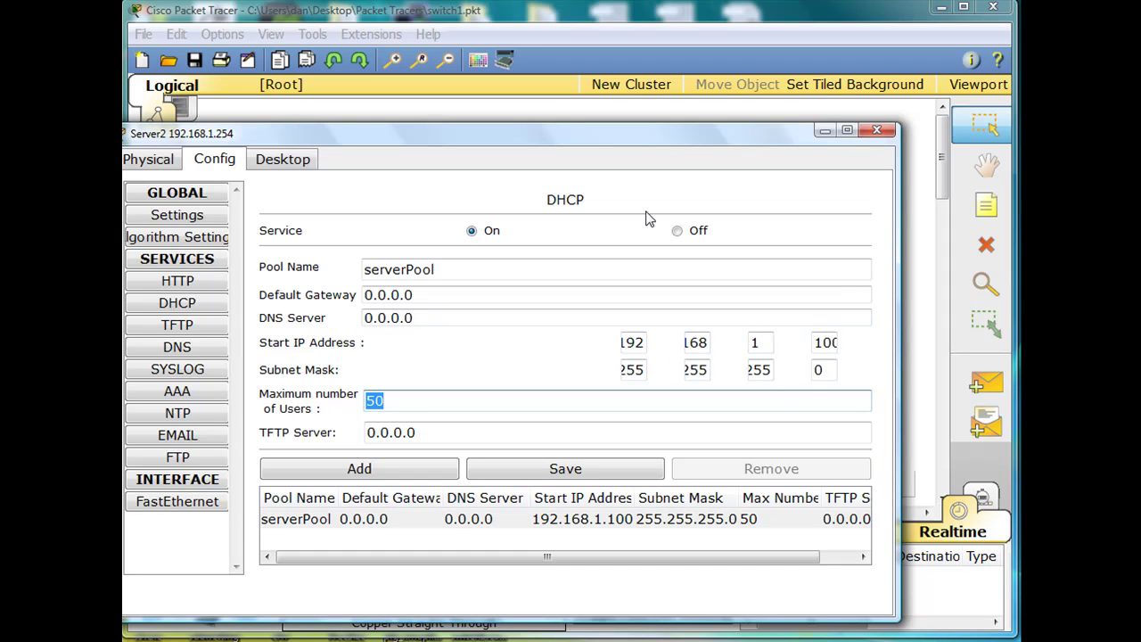
Close Server2's window and switch PC0 and PC1 to DHCP addressing.
click(876, 131)
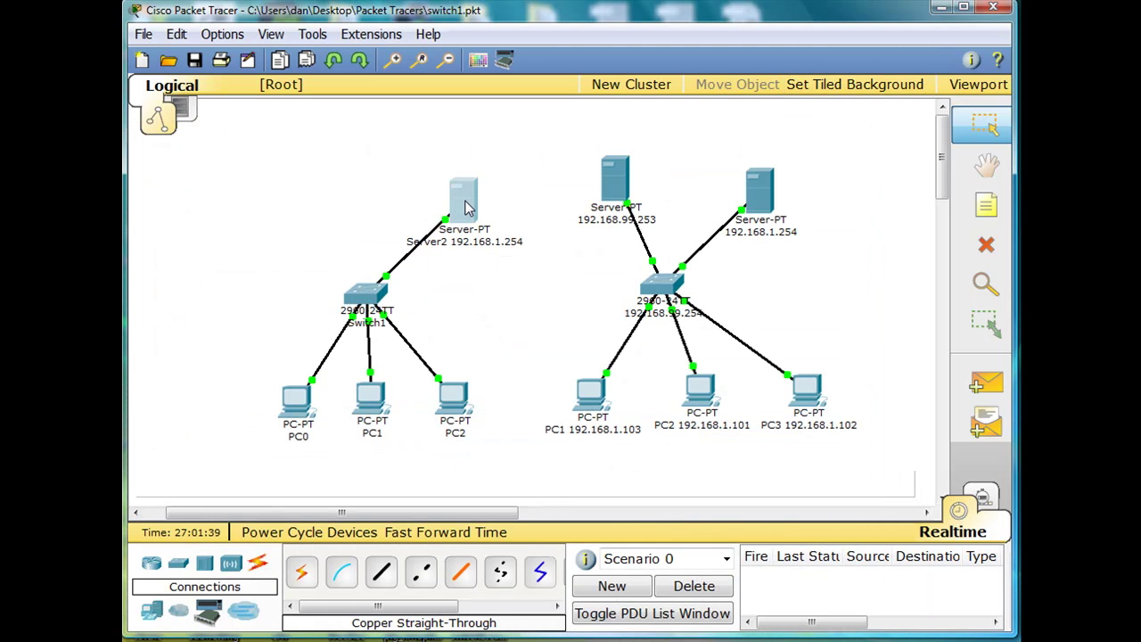
mouse_move(372, 301)
click(293, 394)
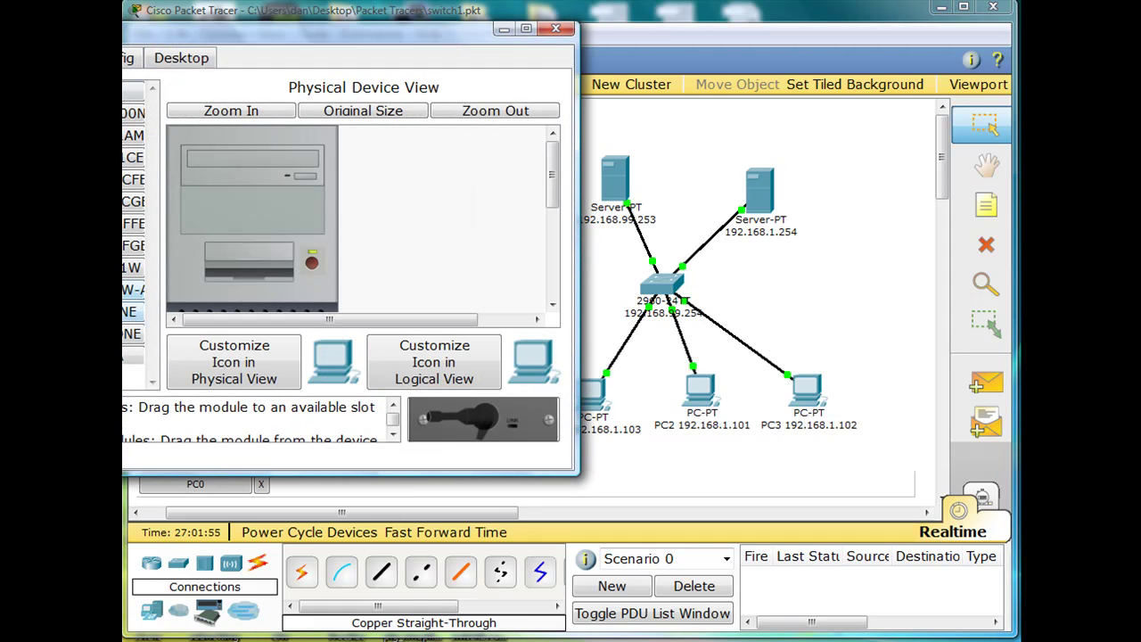
click(127, 59)
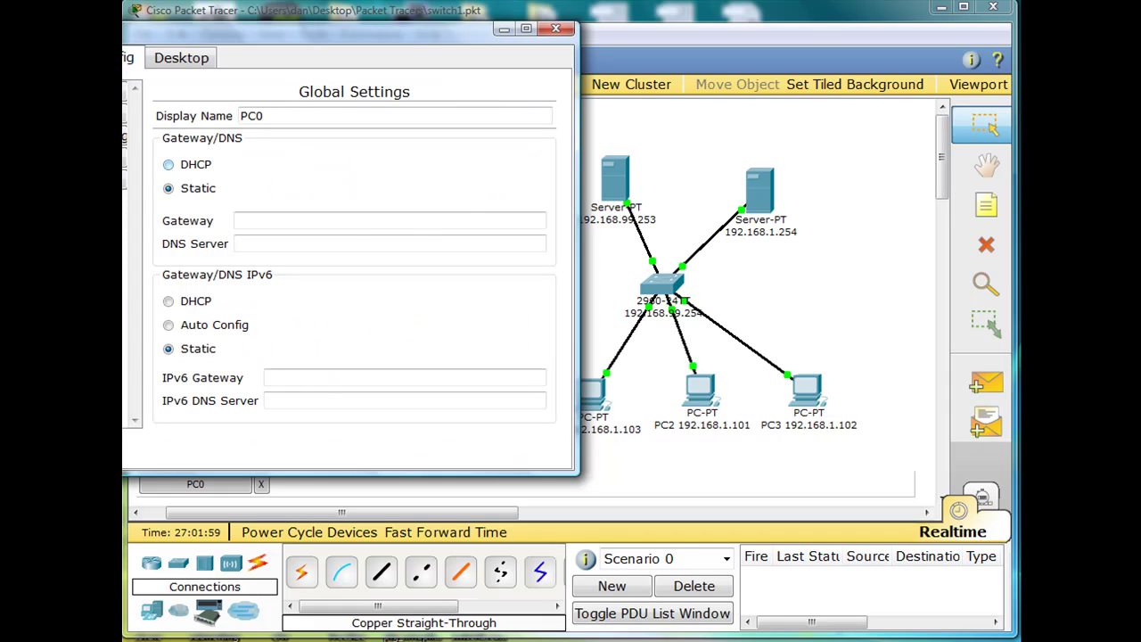
click(127, 182)
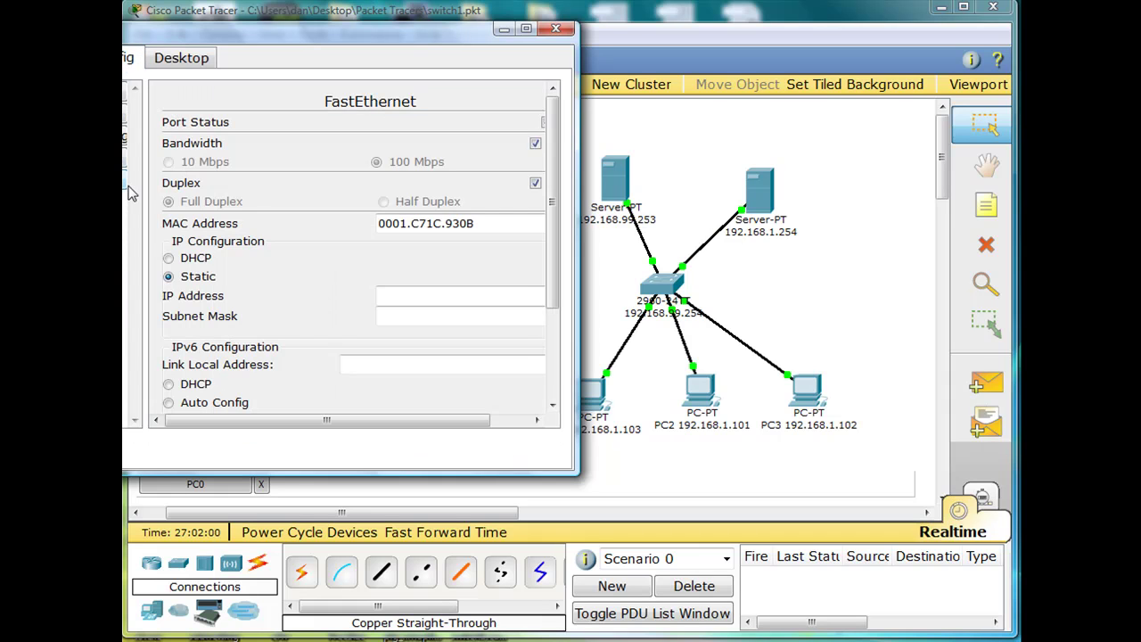
click(169, 259)
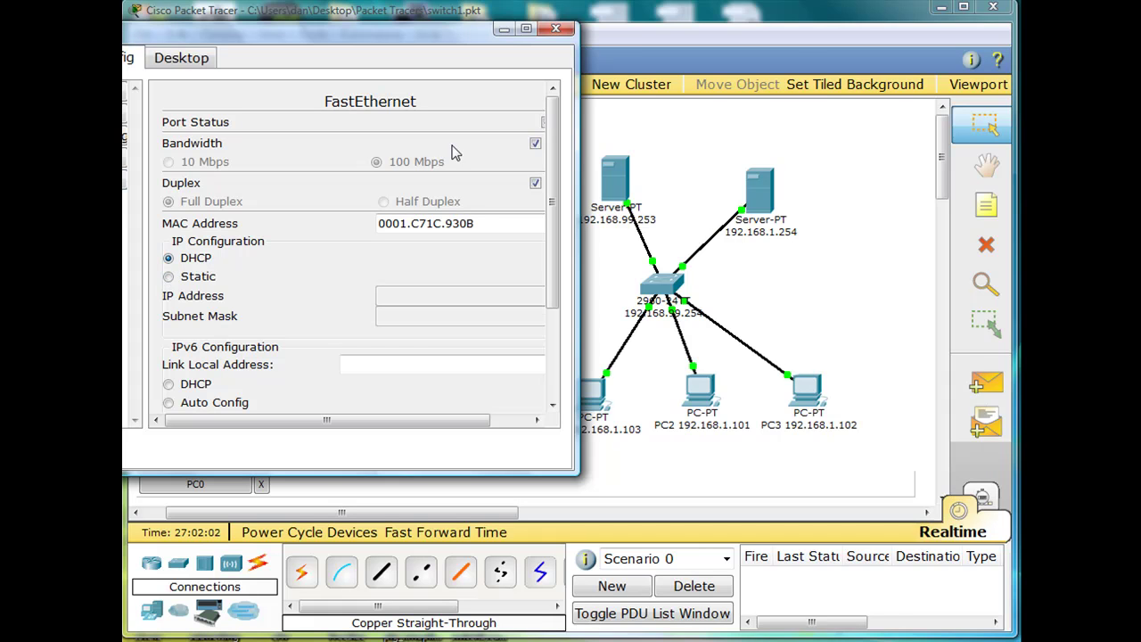
click(556, 29)
click(372, 397)
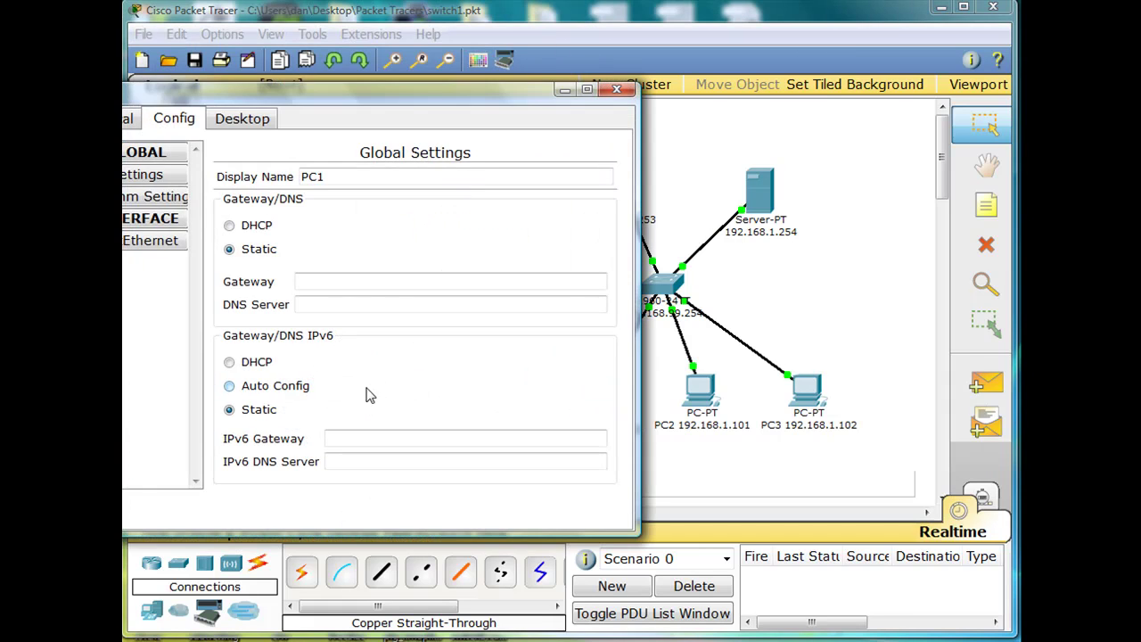
click(229, 225)
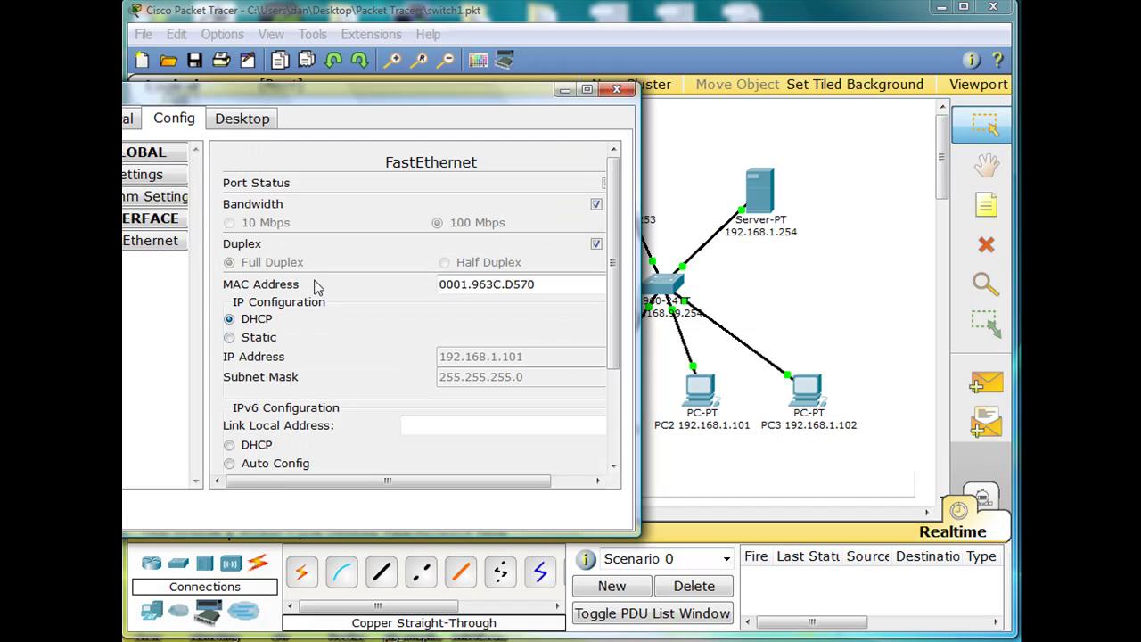
click(617, 89)
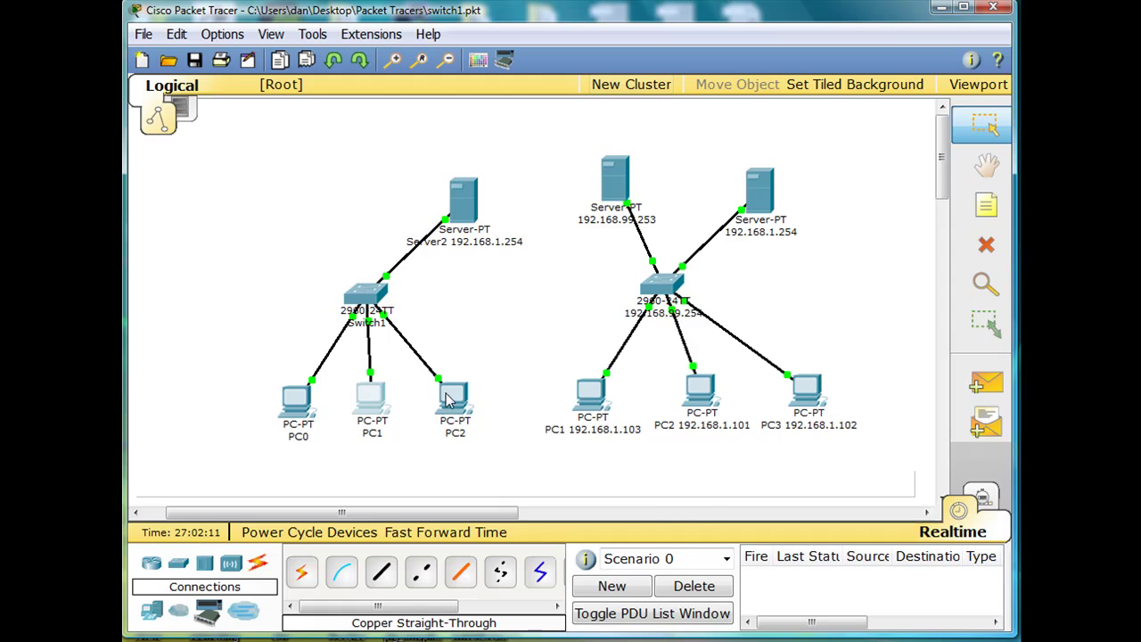
Set PC2's FastEthernet interface to obtain its IP address by DHCP.
click(450, 402)
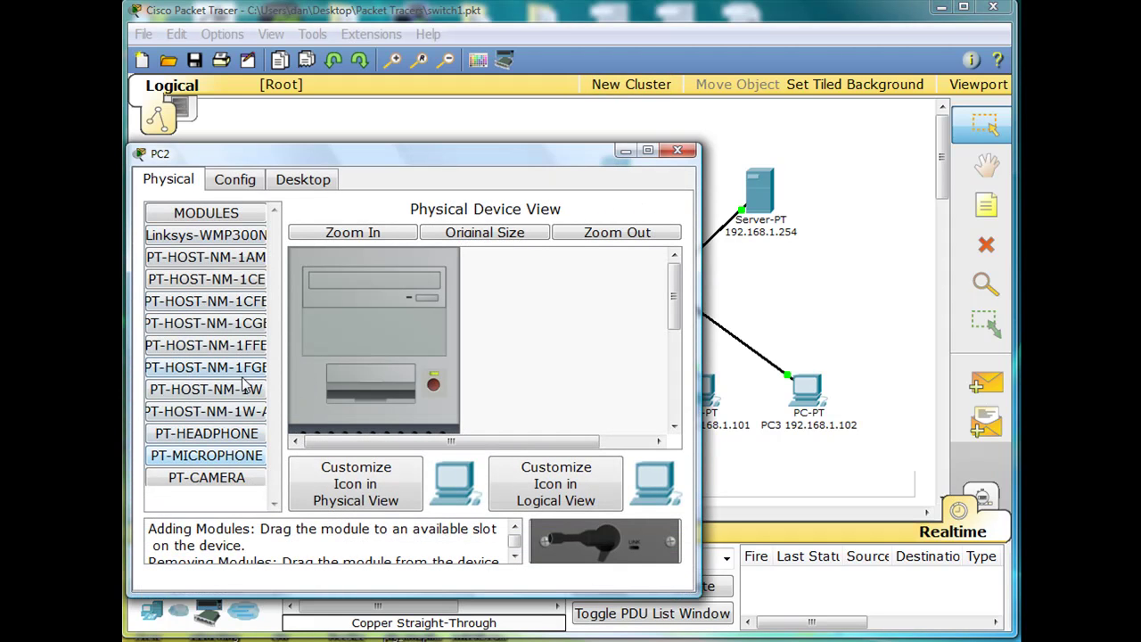
click(297, 180)
click(253, 181)
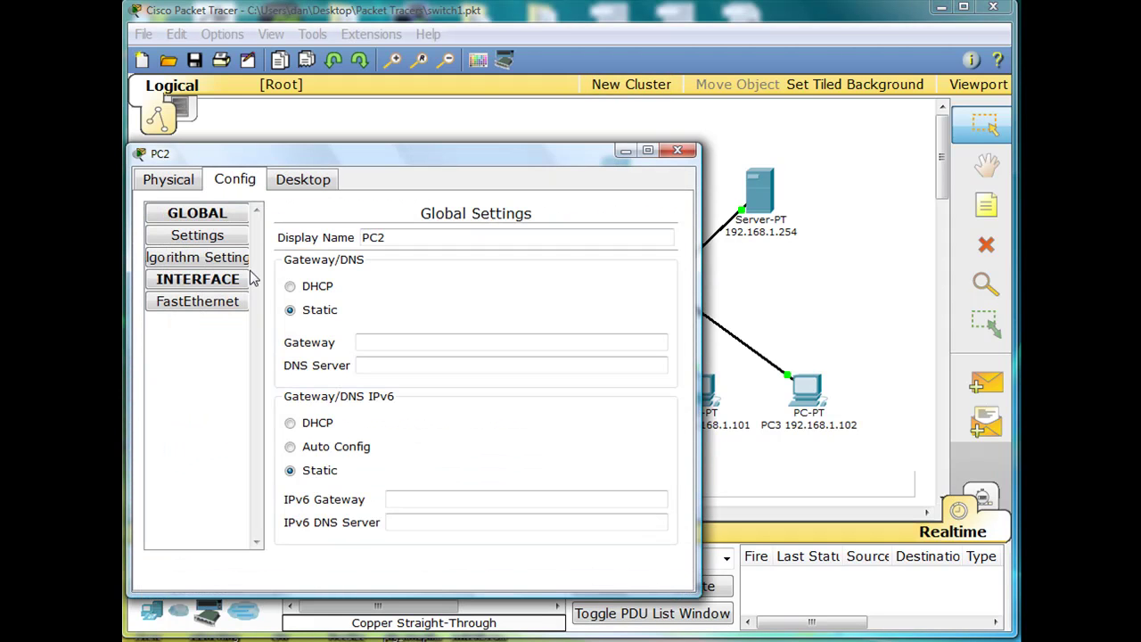
click(191, 306)
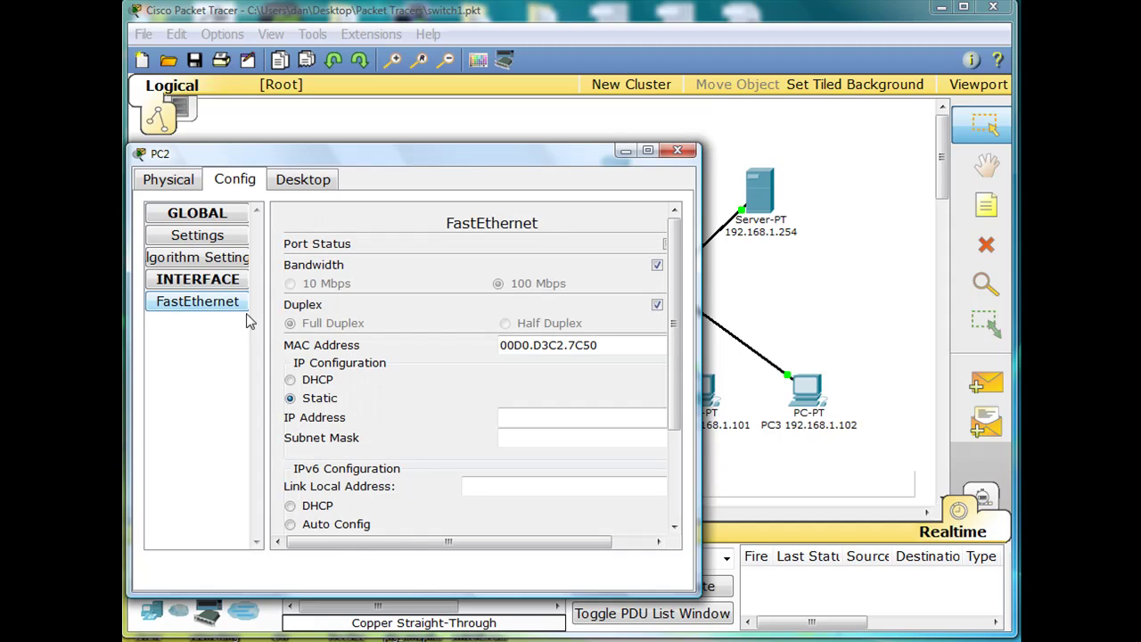
click(290, 380)
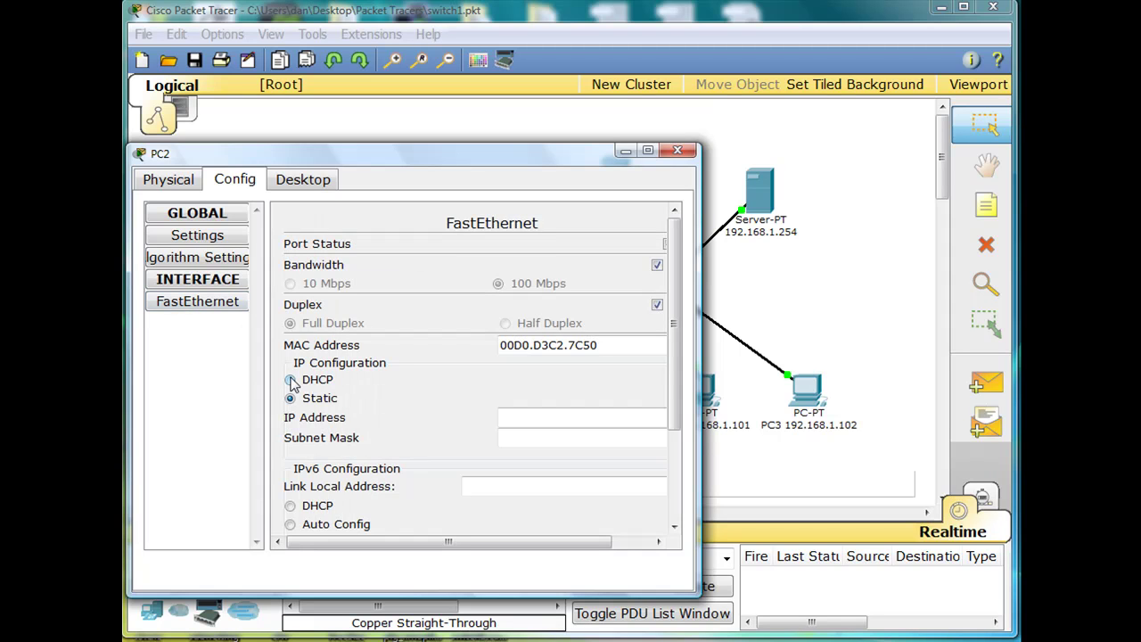
click(679, 152)
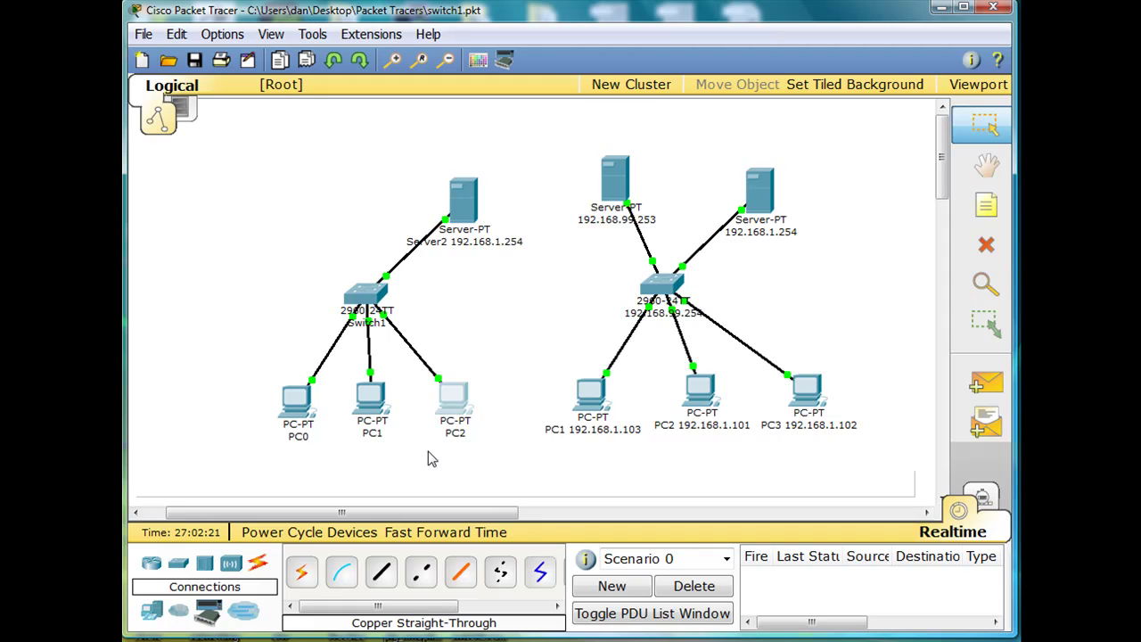
Rename the PC0, PC1 and PC2 labels under Switch1 to 100, 101 and 102.
mouse_move(457, 409)
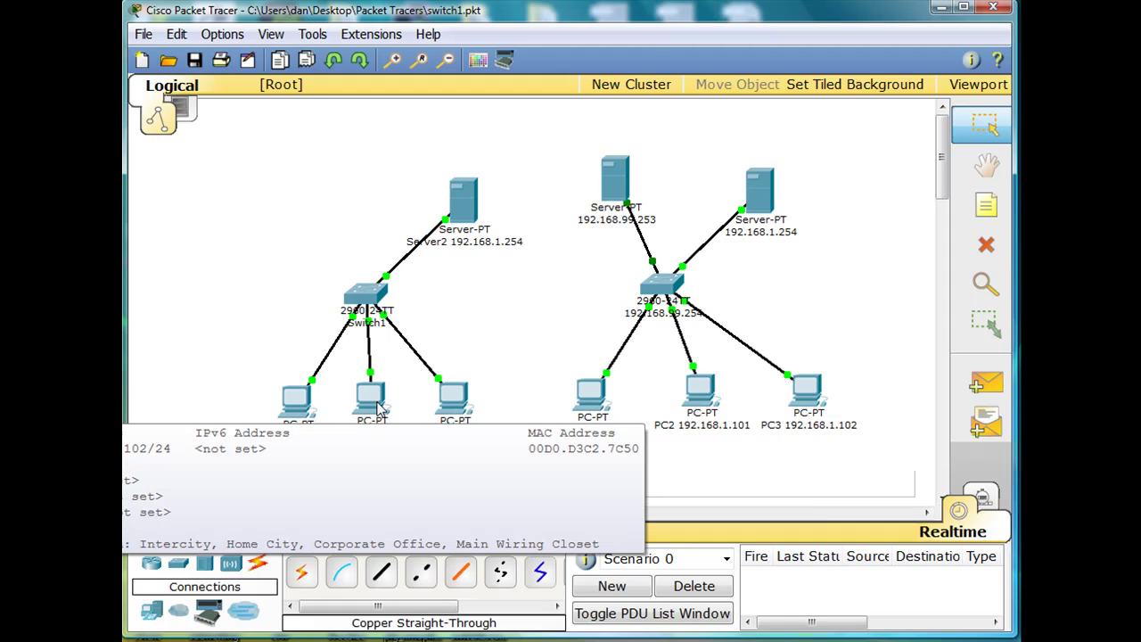
mouse_move(378, 407)
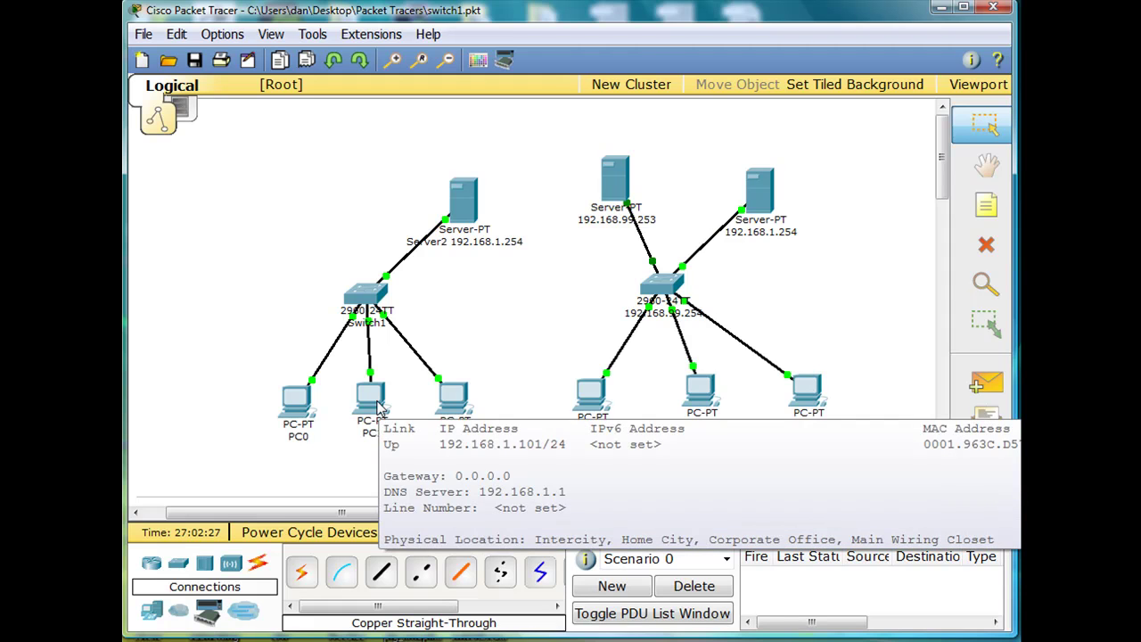
mouse_move(296, 409)
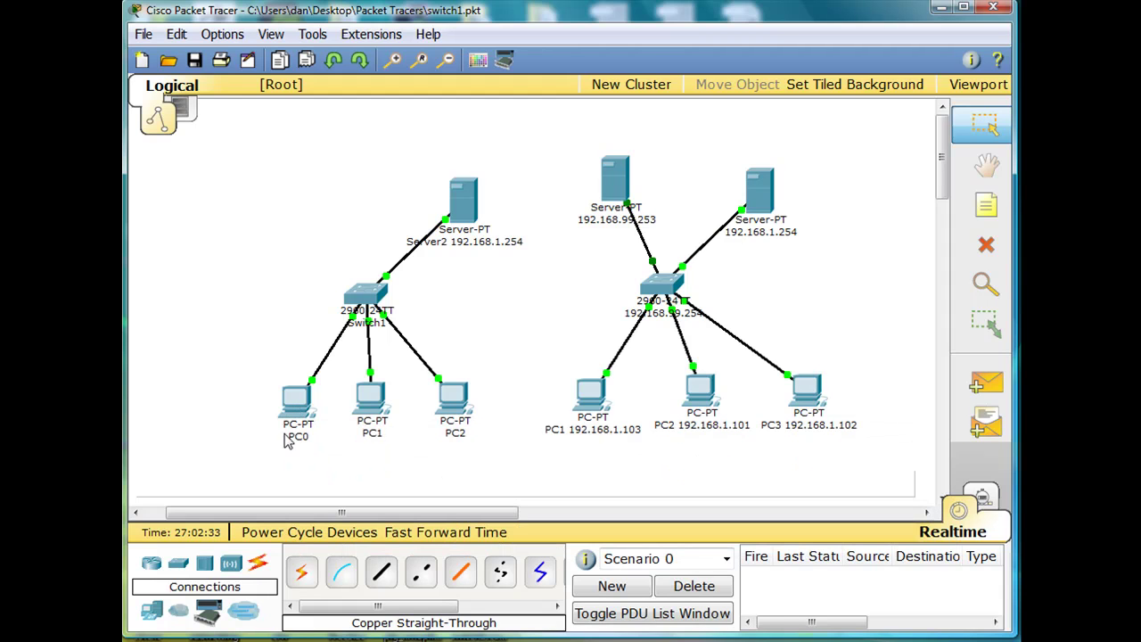
click(298, 435)
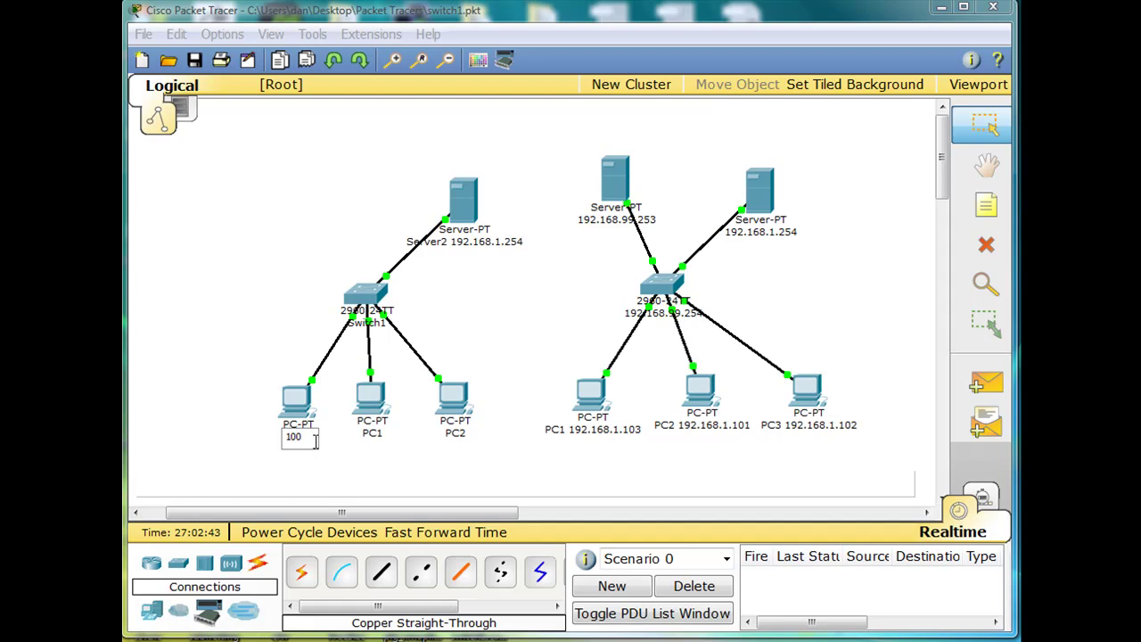
click(372, 432)
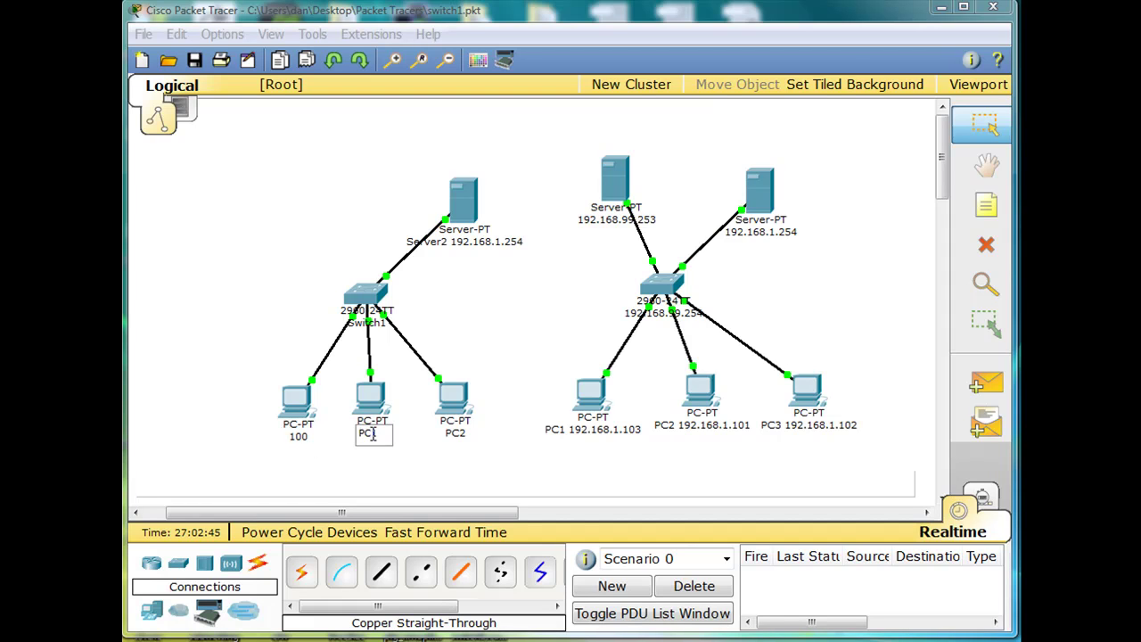
double_click(372, 433)
text(101)
click(457, 433)
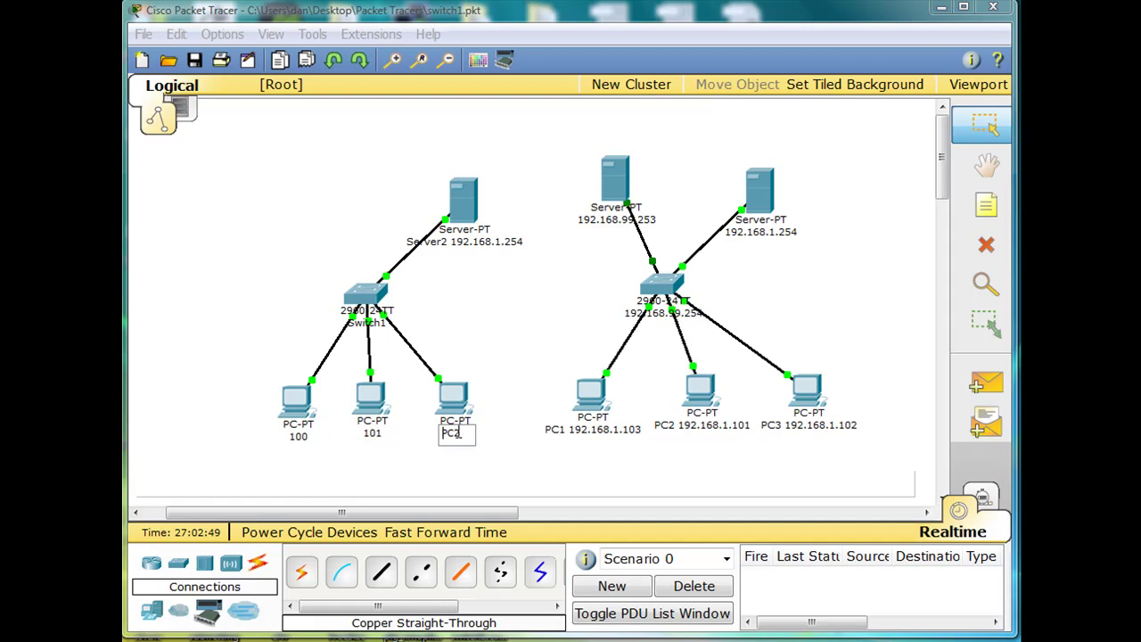
double_click(457, 432)
text(102)
click(330, 464)
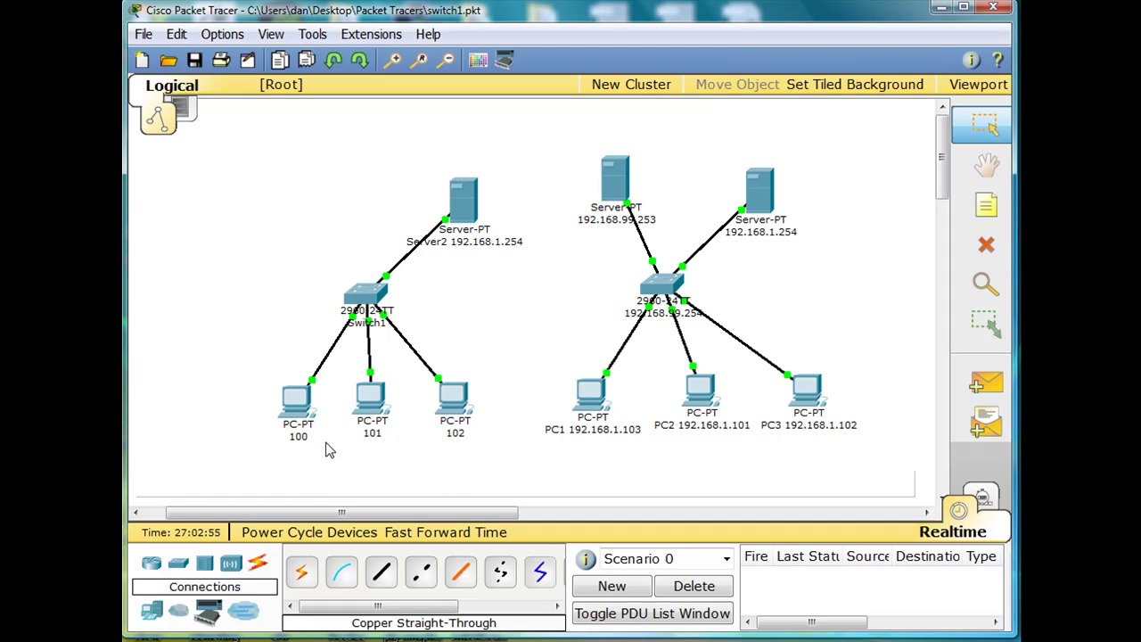
mouse_move(379, 441)
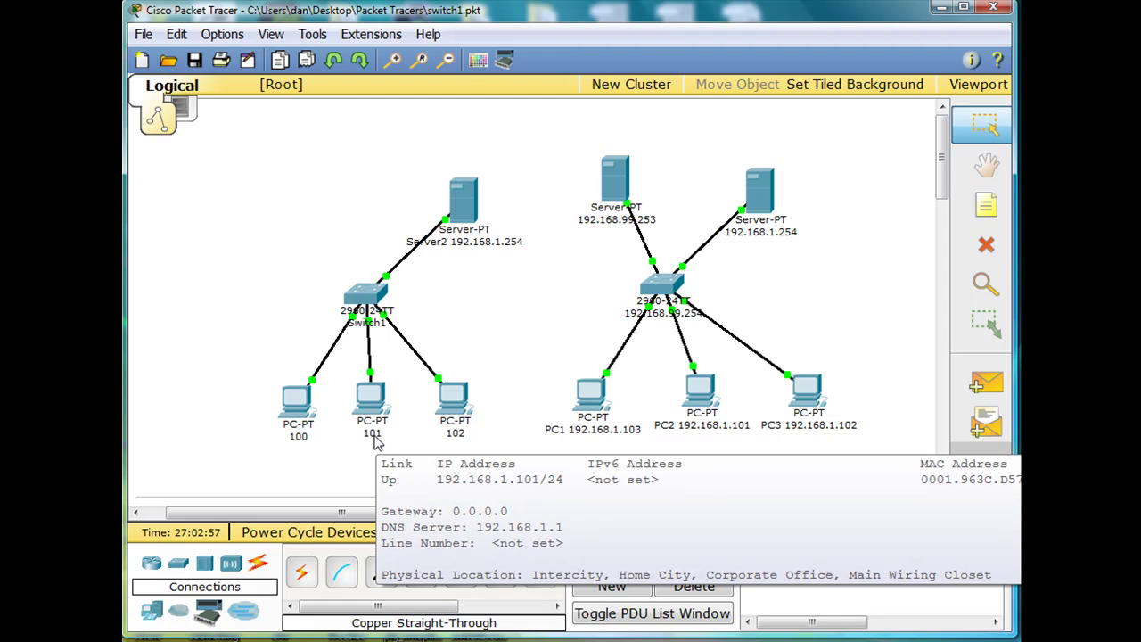
mouse_move(432, 443)
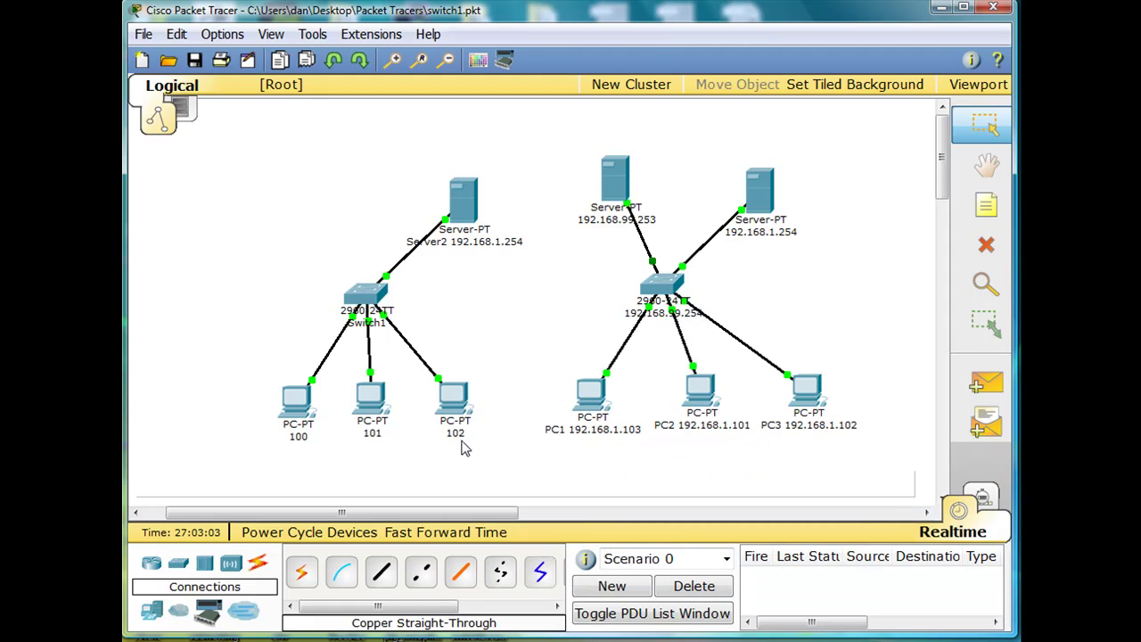
Open and enlarge Switch1's CLI window, then enter privileged mode with enable.
mouse_move(457, 409)
click(370, 296)
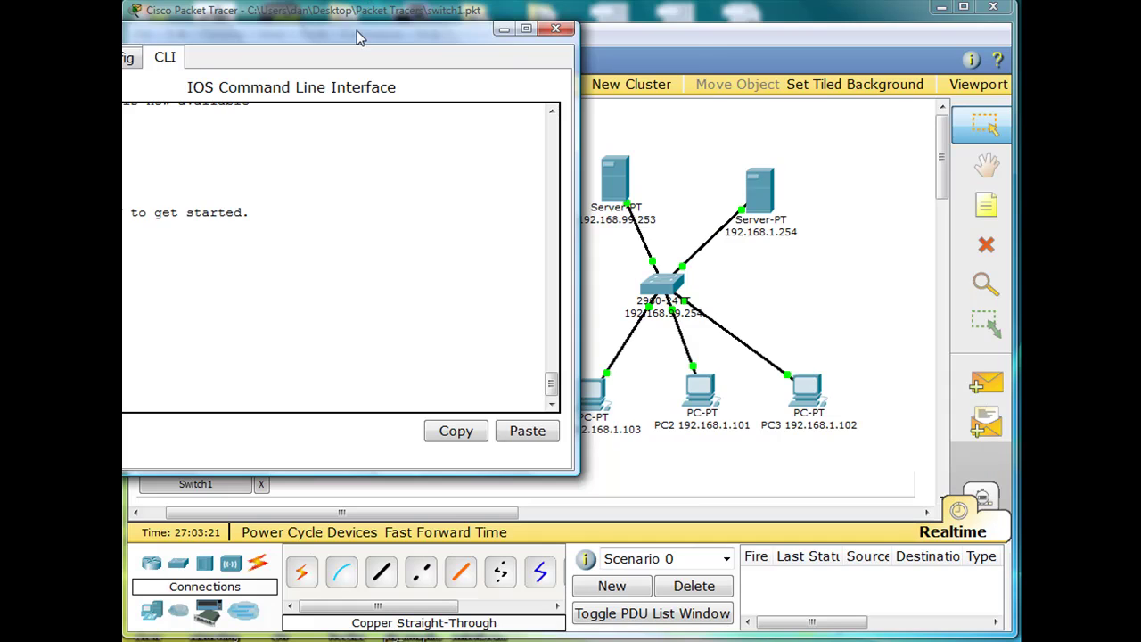
drag(349, 36, 480, 59)
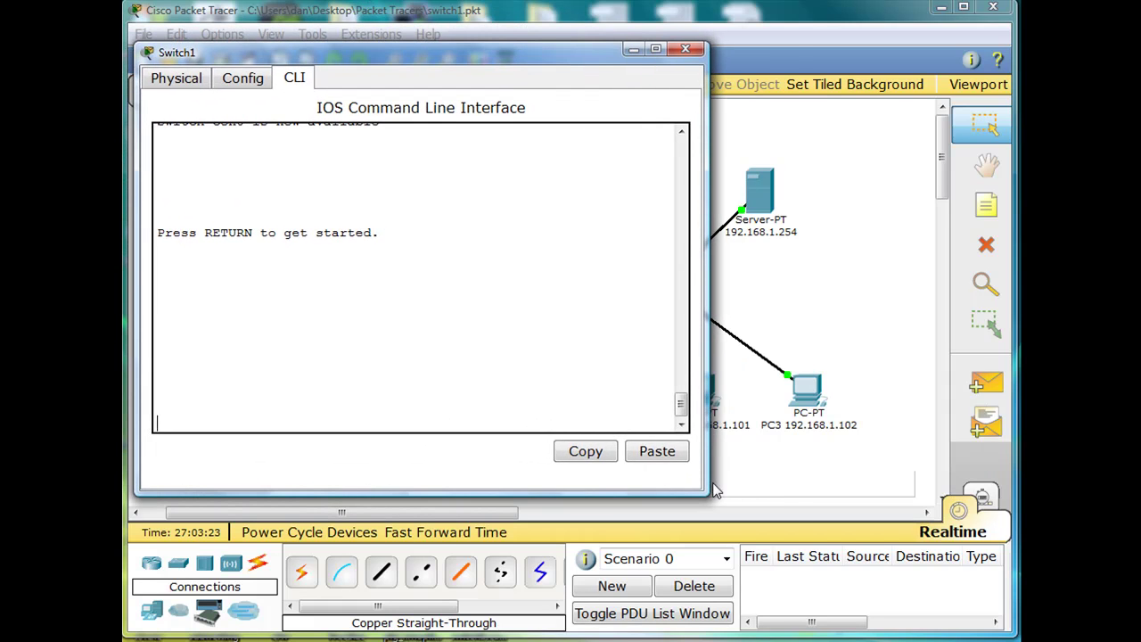
drag(712, 496, 773, 533)
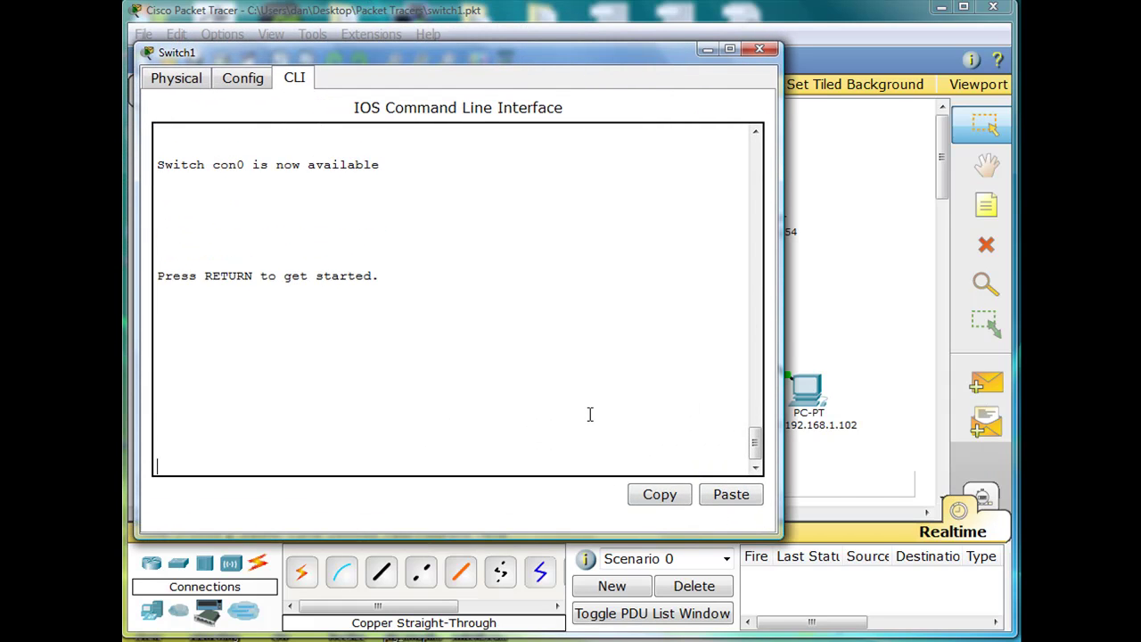
key(Return)
text(enable)
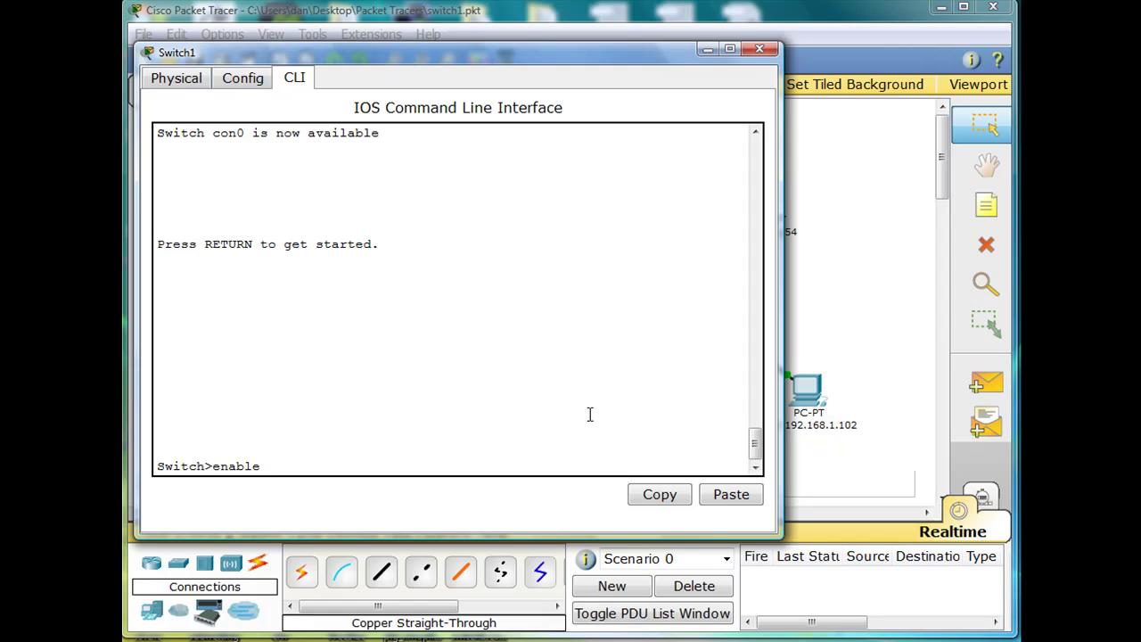
key(Return)
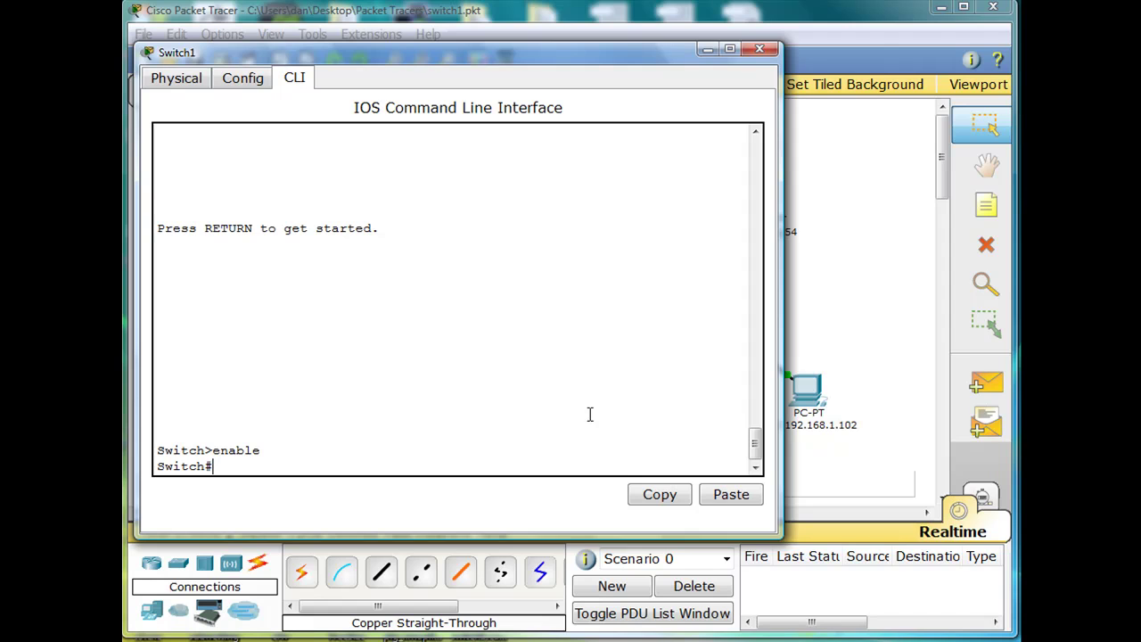
Enter global configuration mode and set the hostname to switch2.
text(configure terminal)
key(Return)
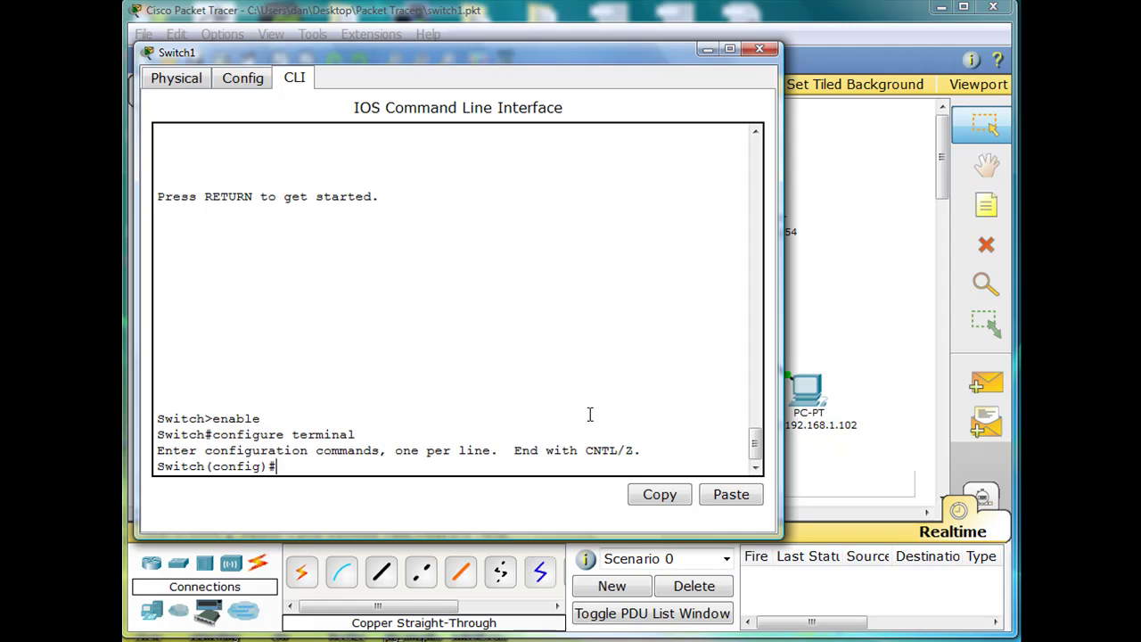
text(hostname switch)
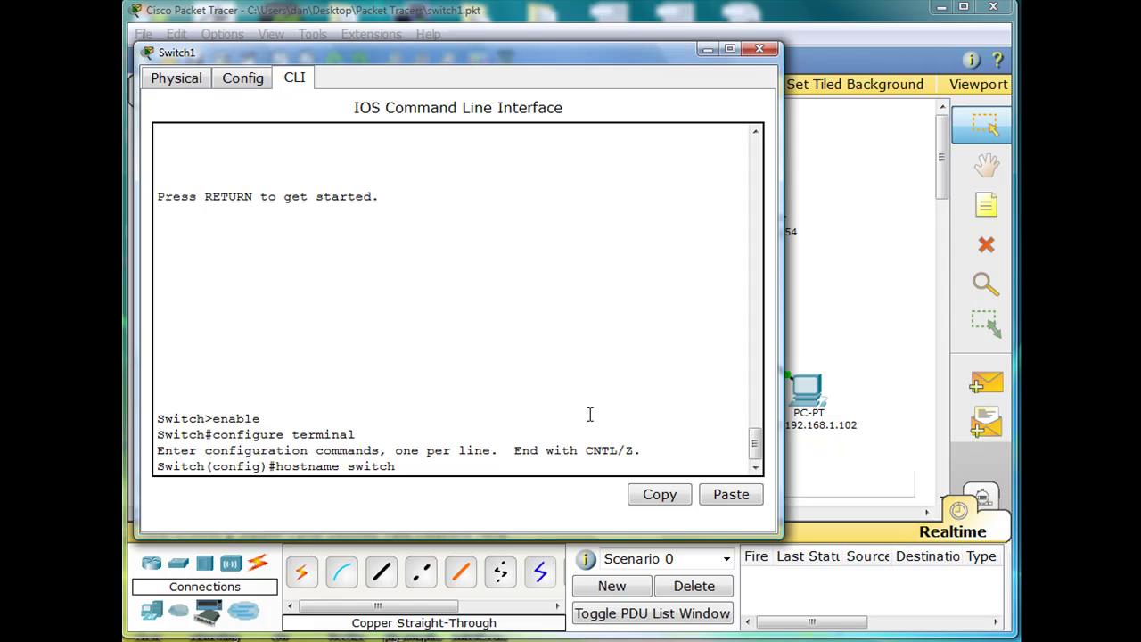
text(2)
key(Return)
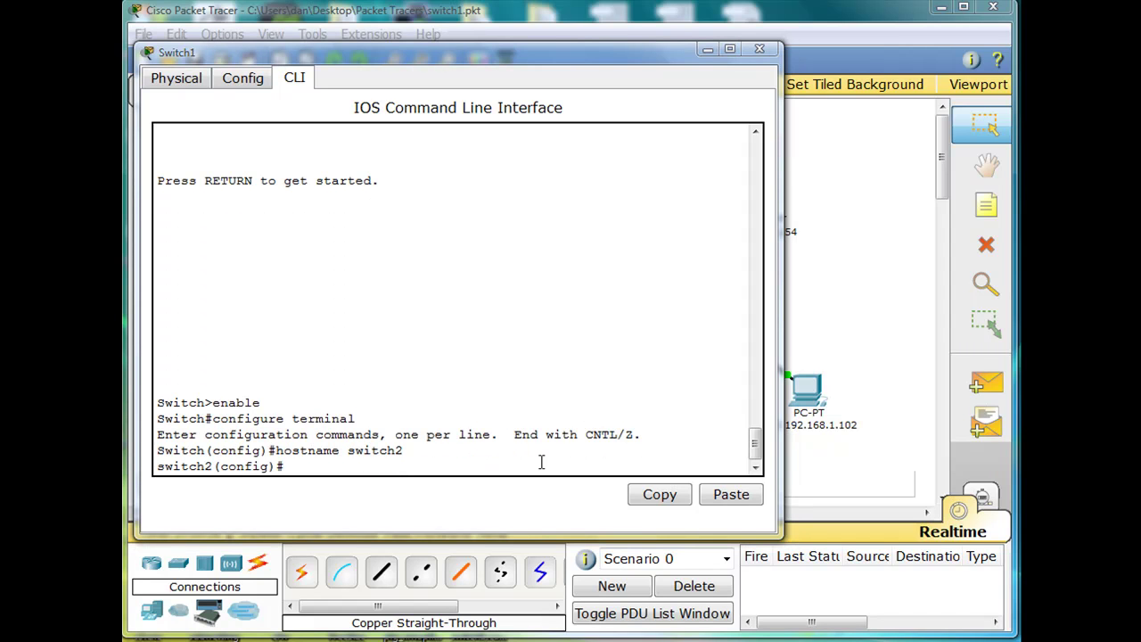
drag(285, 467, 153, 474)
click(290, 462)
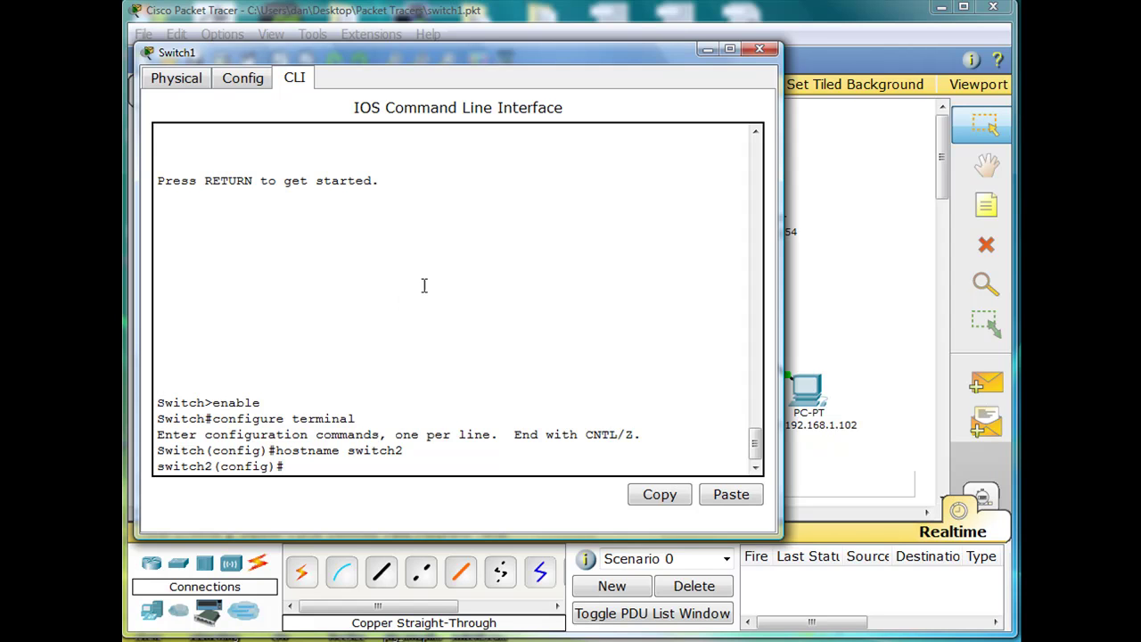
click(708, 49)
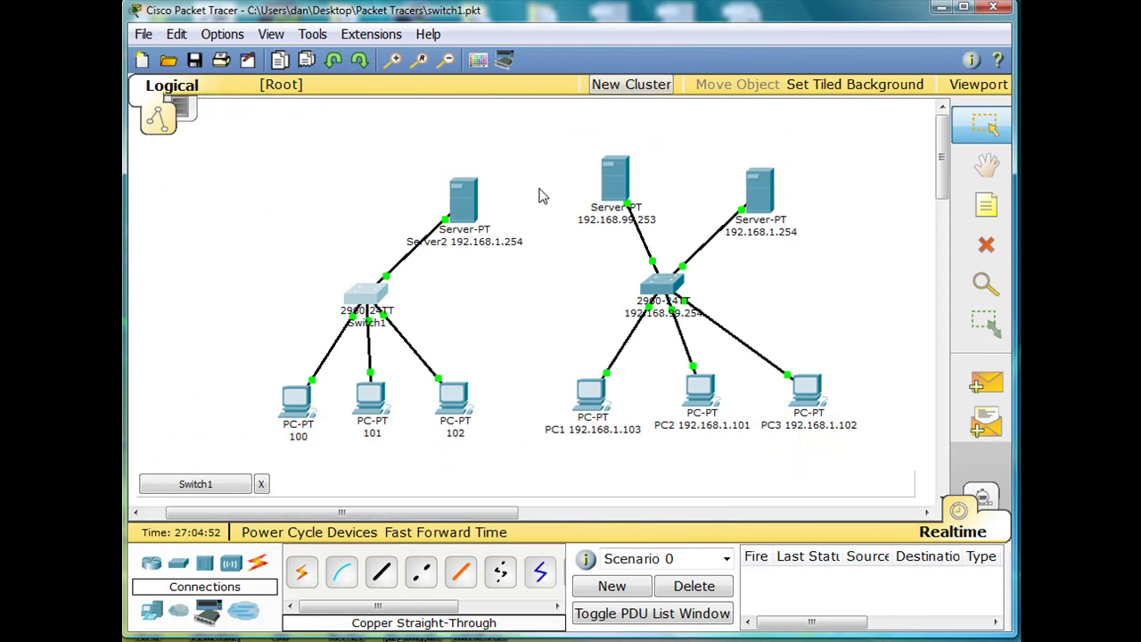
mouse_move(364, 294)
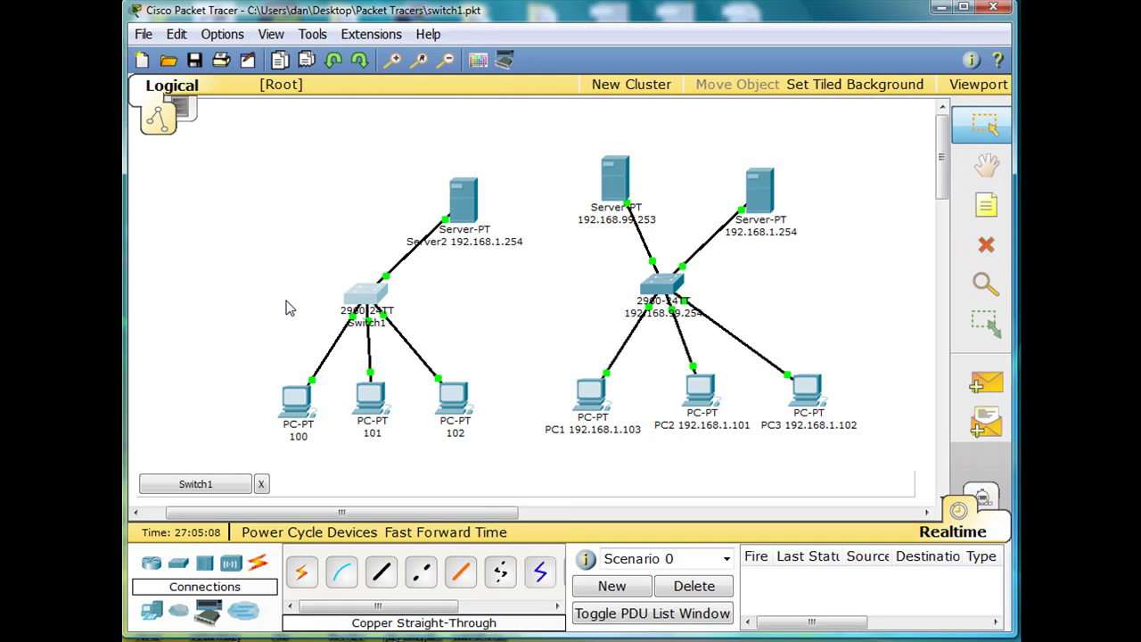
Return to the switch CLI and enter configuration for interface vlan 99.
click(360, 297)
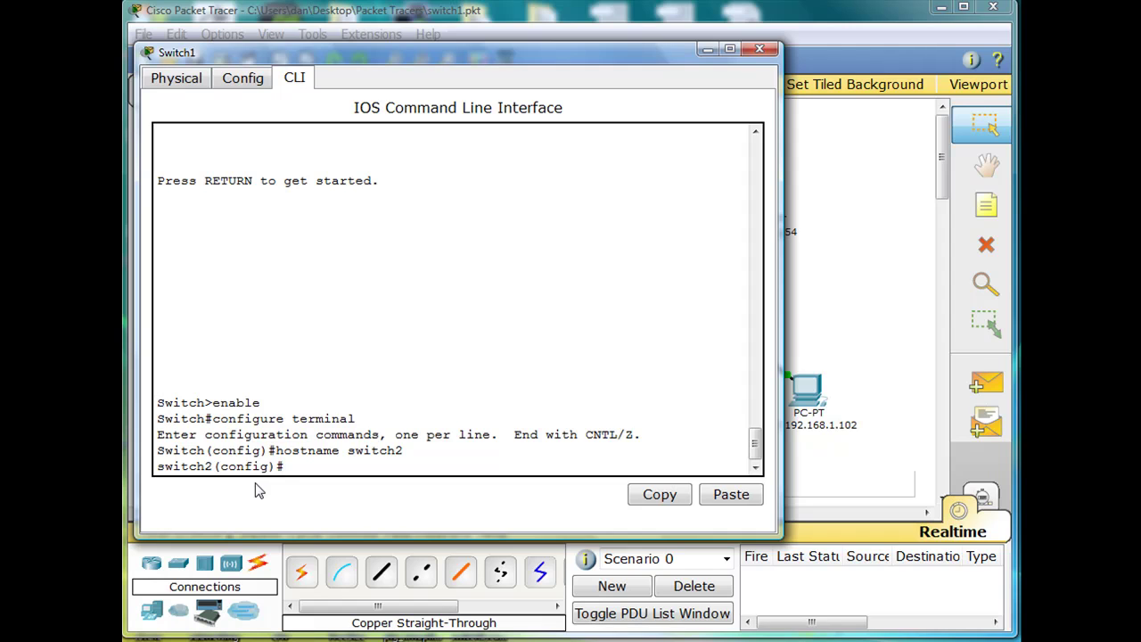
text(interface vlan 99)
key(Return)
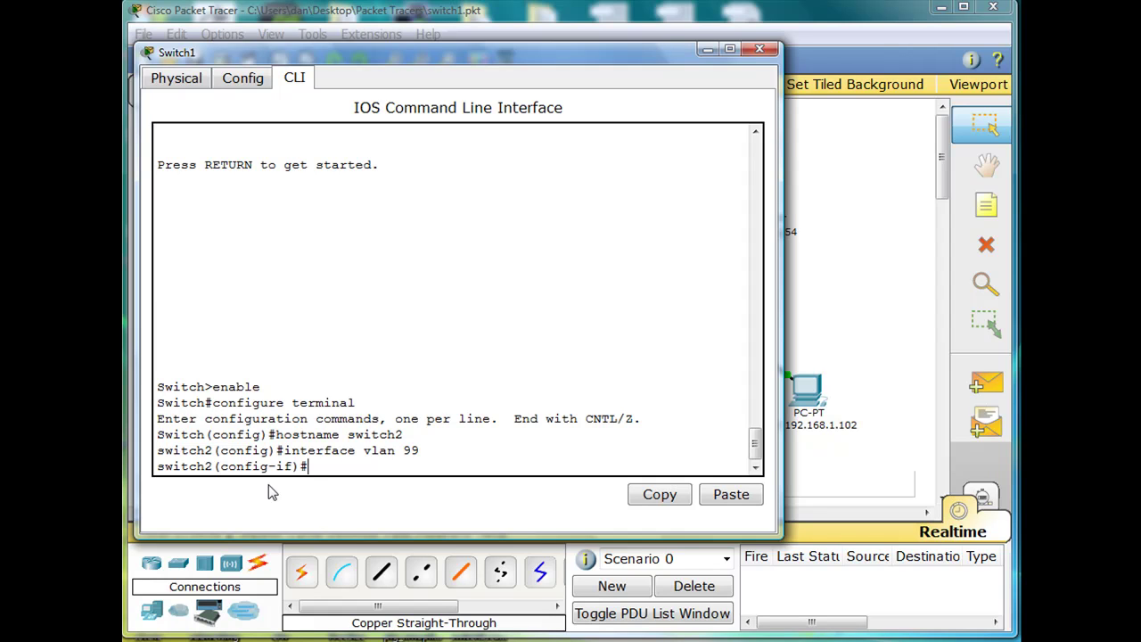
Give VLAN 99 the address 192.168.99.254 255.255.255.0 and type no shutdown.
text(ip address 192.168)
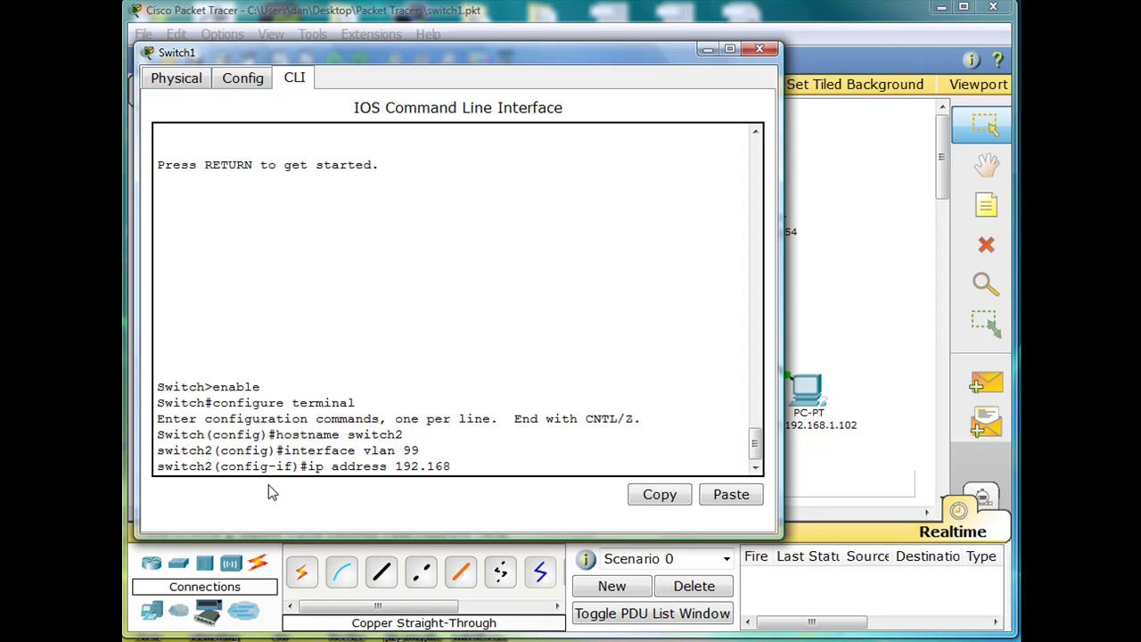
text(.99)
text(.254)
text(255.255.255.)
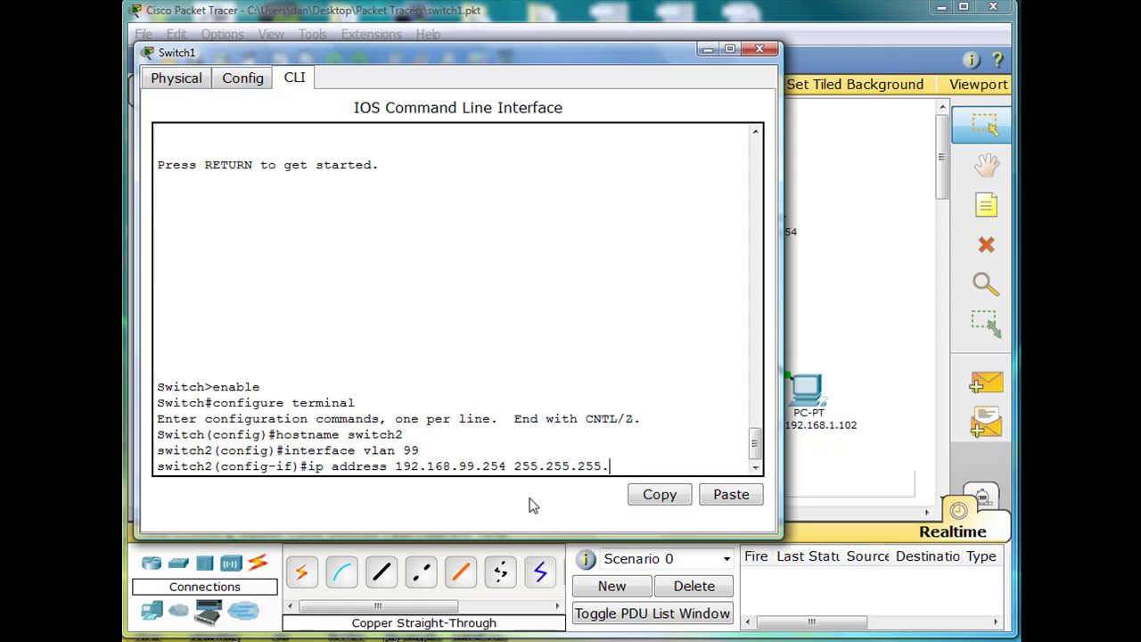
text(0)
key(Return)
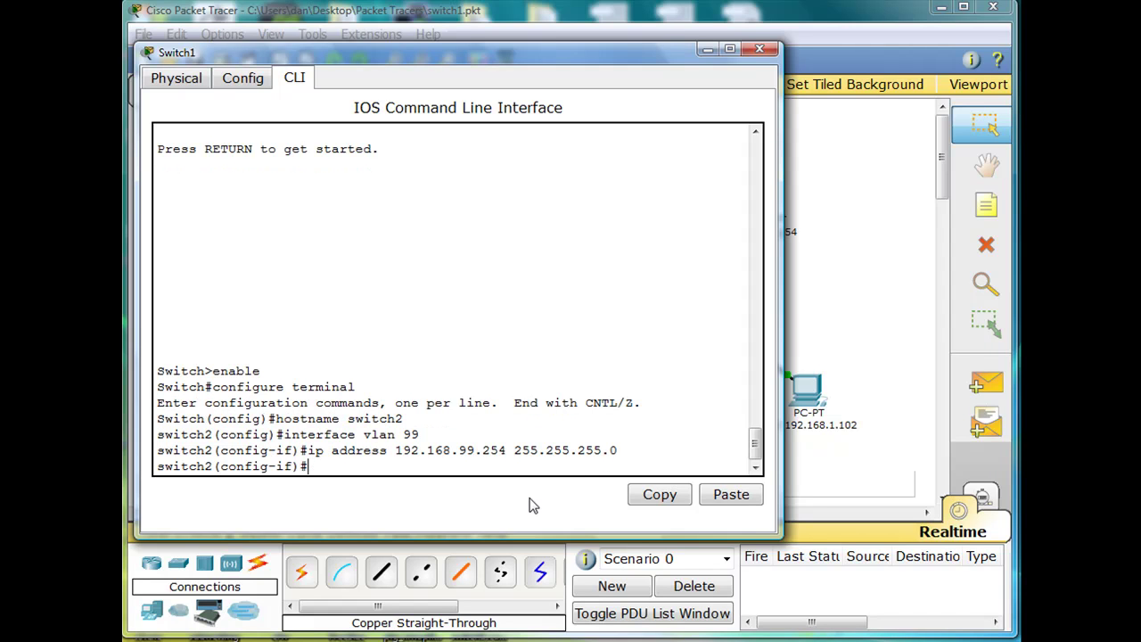
text(no shutdown)
Bring VLAN 99 up and enter configuration for interface fa0/23.
key(Return)
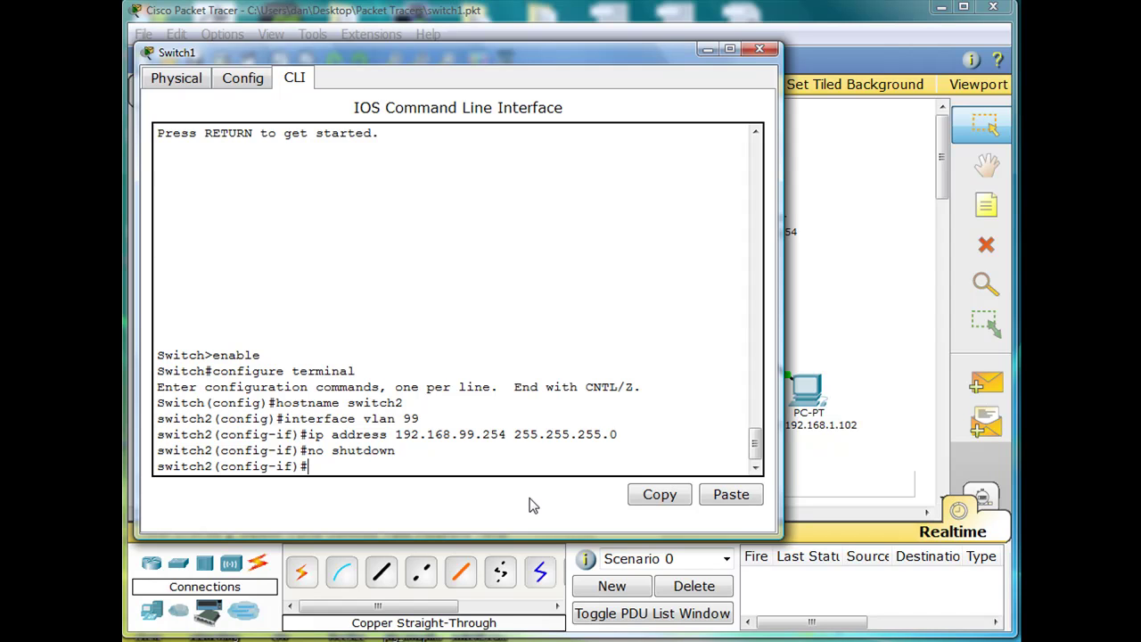
text(interface)
text(fa0/23)
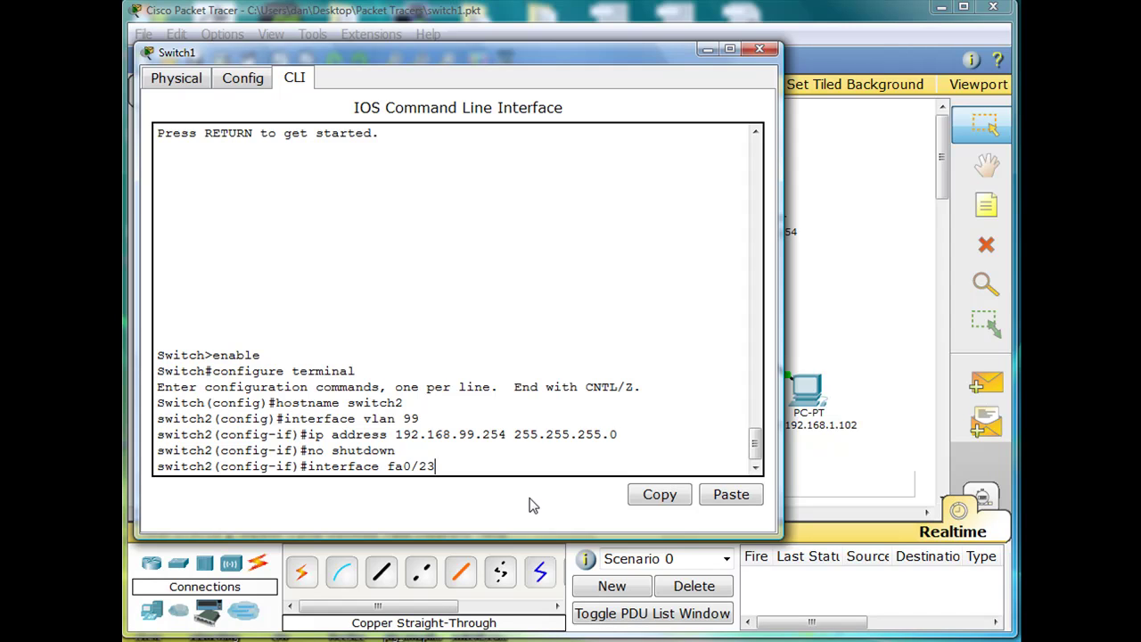
key(Return)
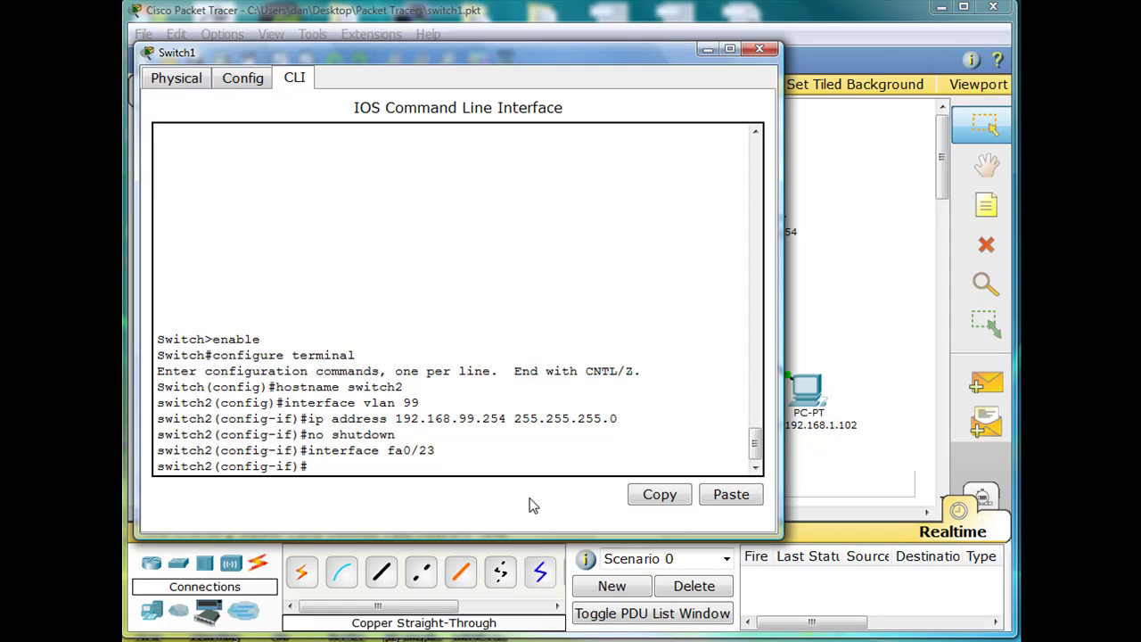
Make Fa0/23 an access port assigned to VLAN 99.
text(switchport mode a)
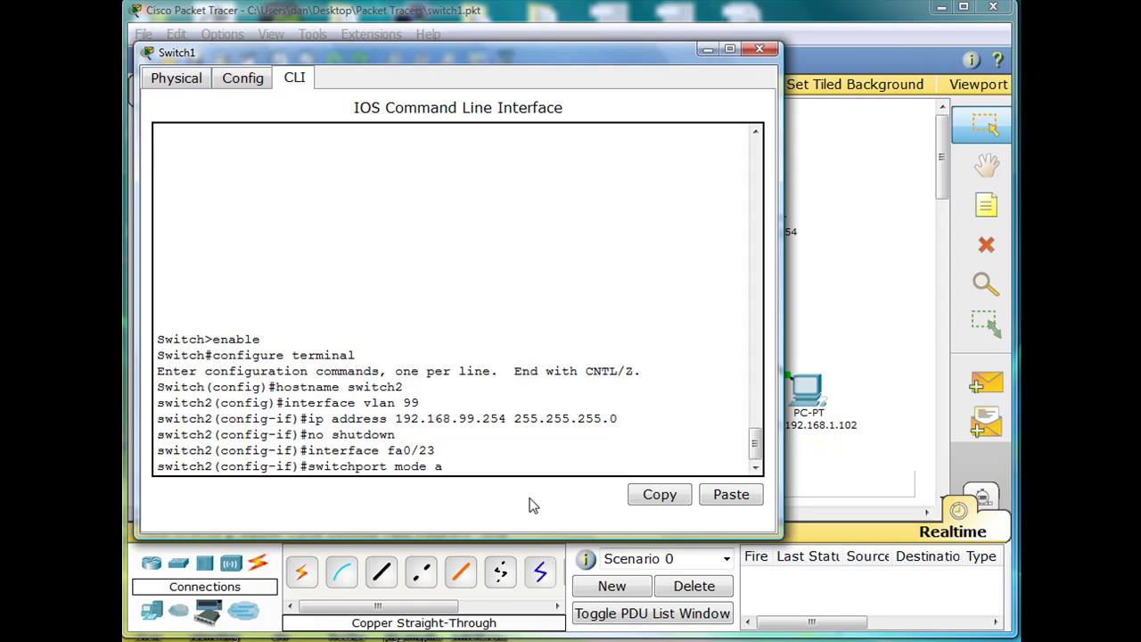
text(ccess)
key(Return)
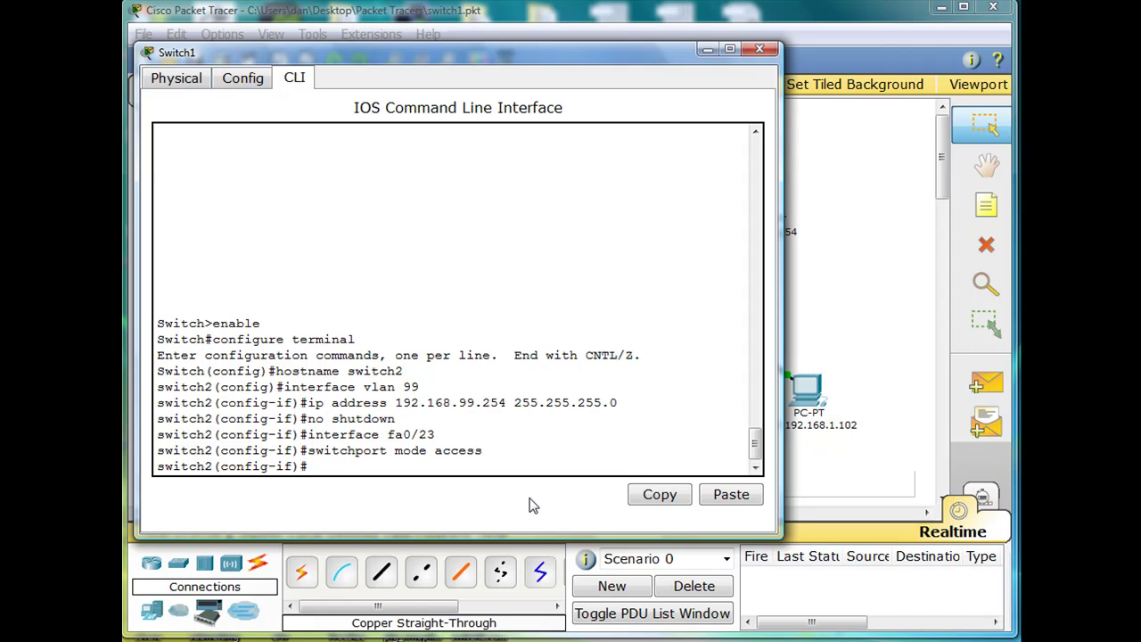
text(switchport access)
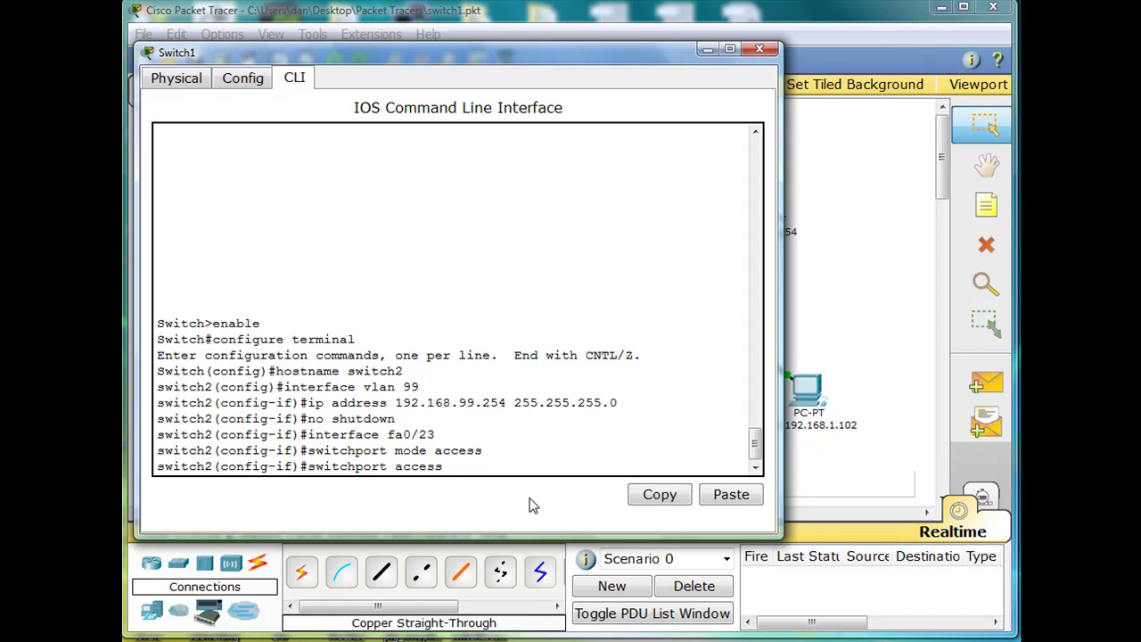
text( vlan 99)
key(Return)
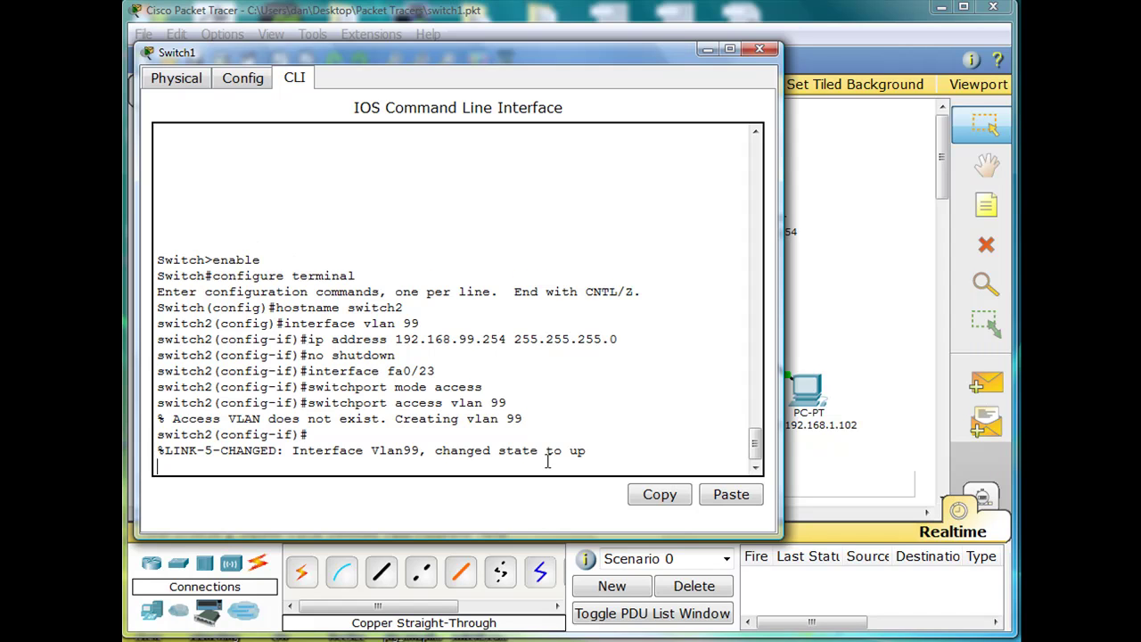
Exit configuration mode twice and minimize the switch window to show the topology.
key(Return)
key(Return)
key(Return)
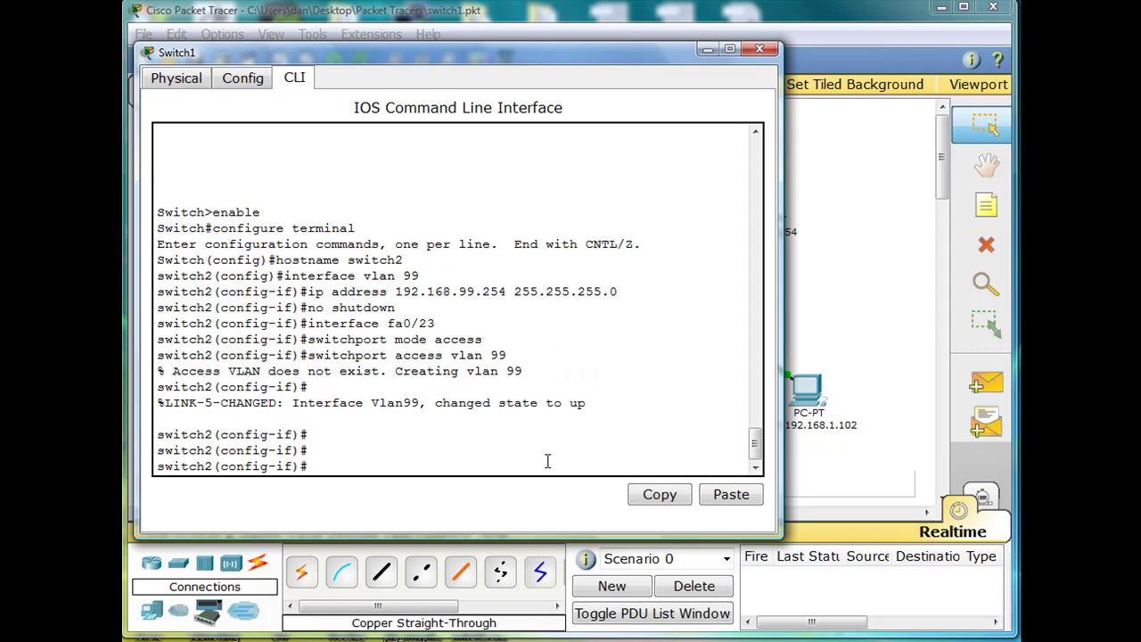
text(exit)
key(Return)
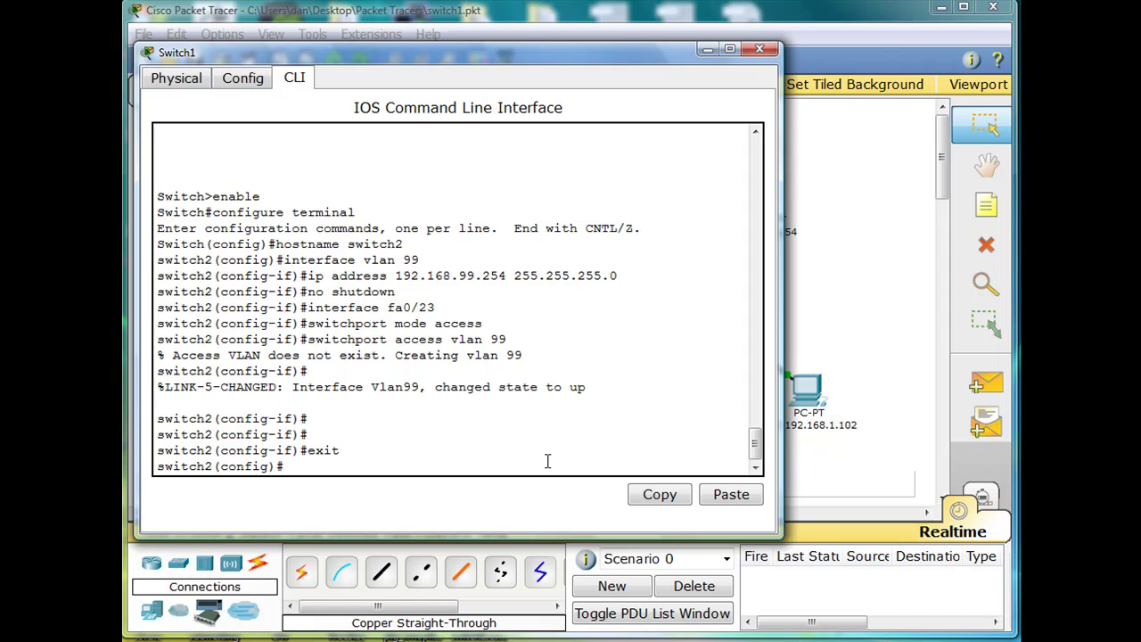
text(exit)
key(Return)
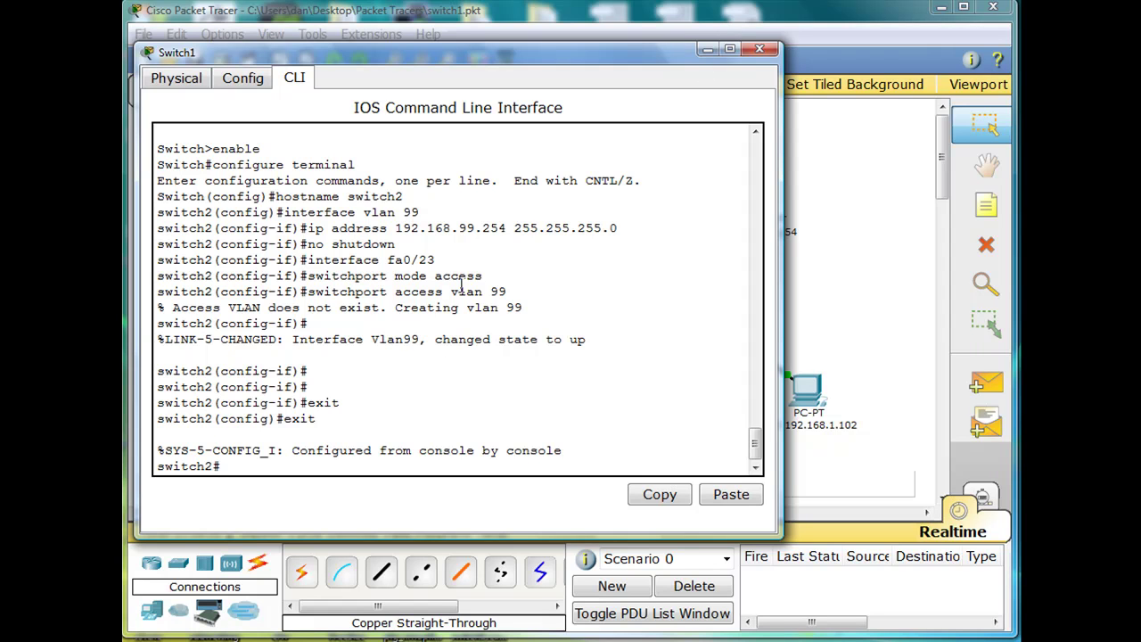
click(707, 50)
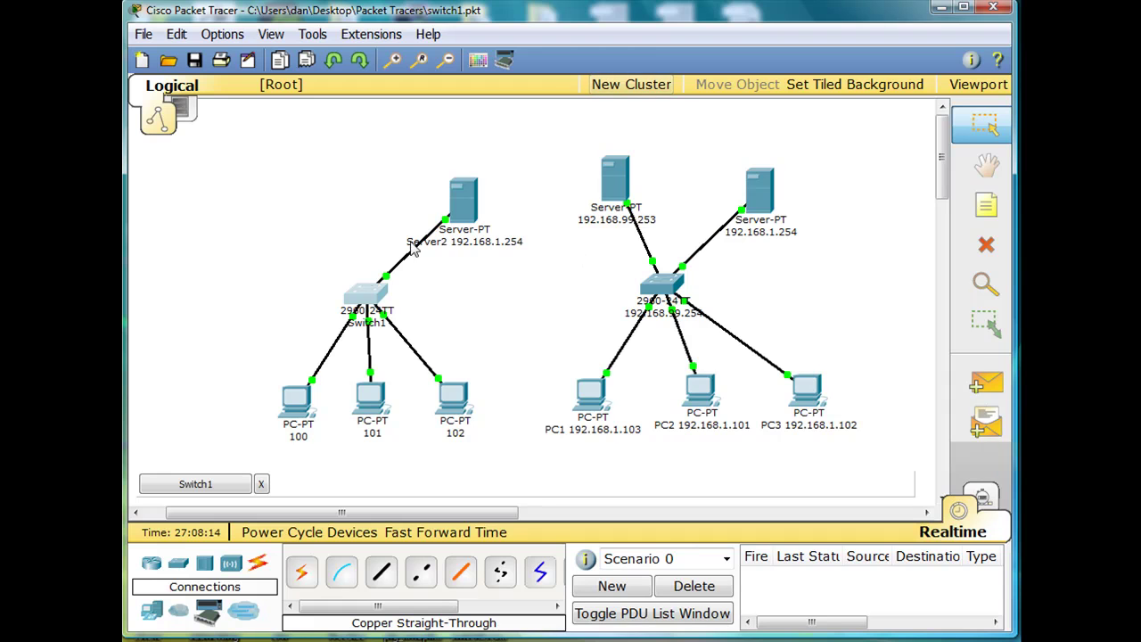
Add a Server-PT above Switch1 and link its FastEthernet port to Switch1 with copper straight-through.
mouse_move(375, 302)
click(152, 612)
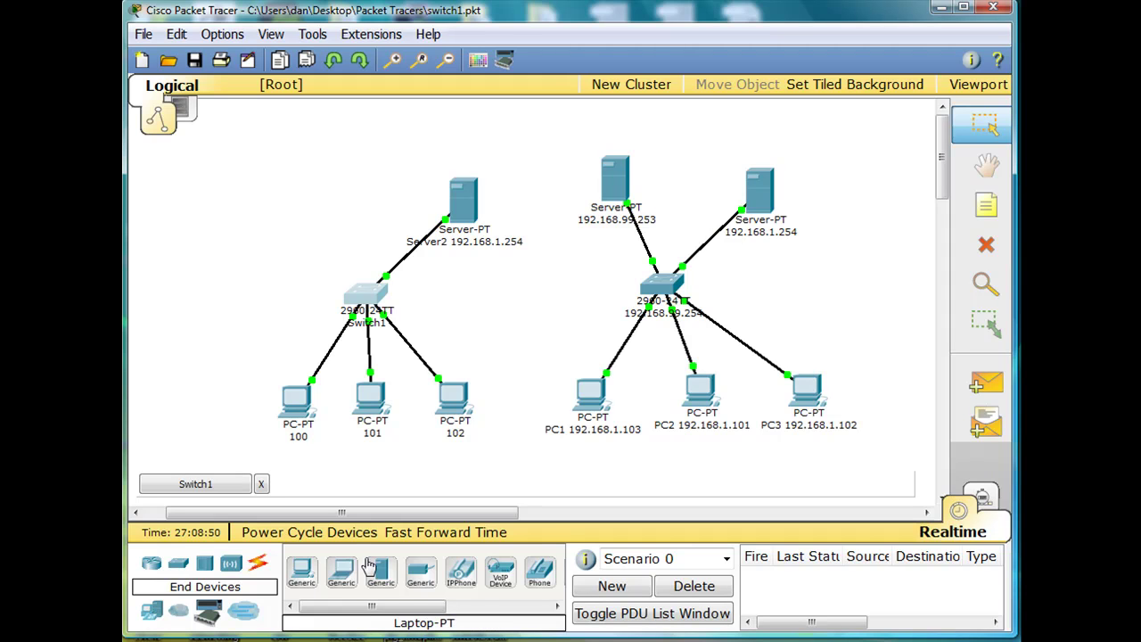
drag(384, 575, 303, 207)
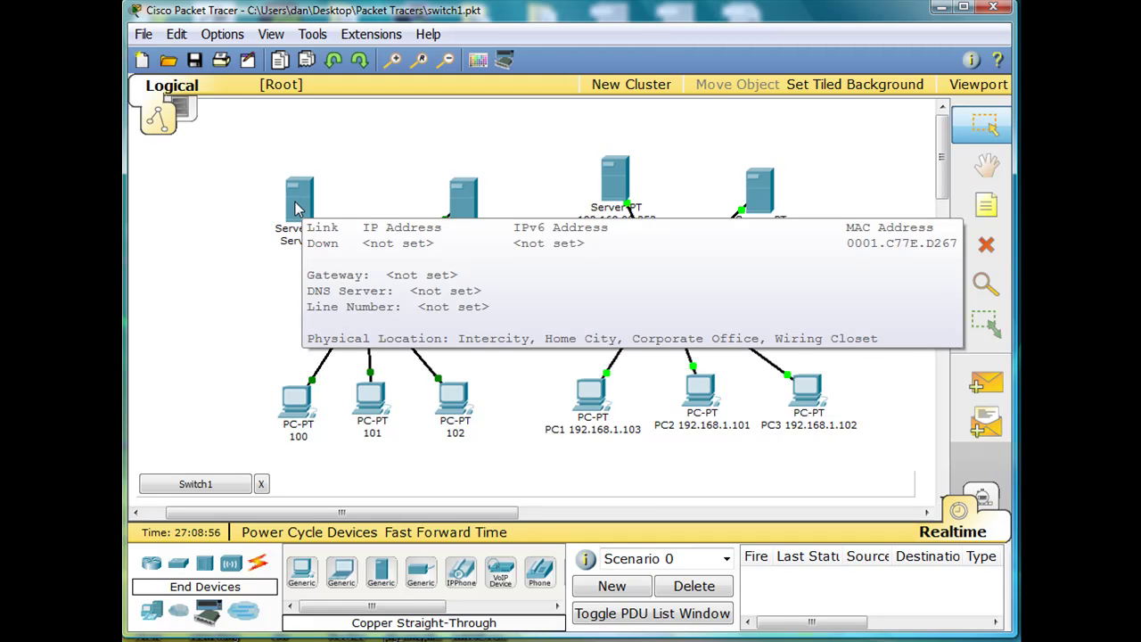
click(259, 565)
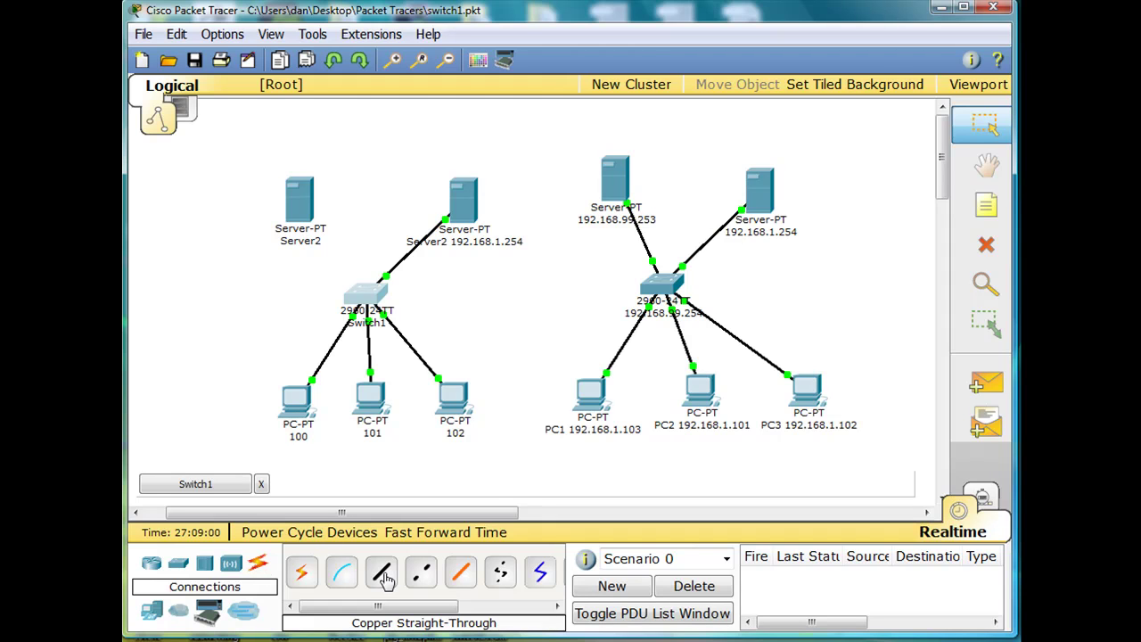
click(383, 577)
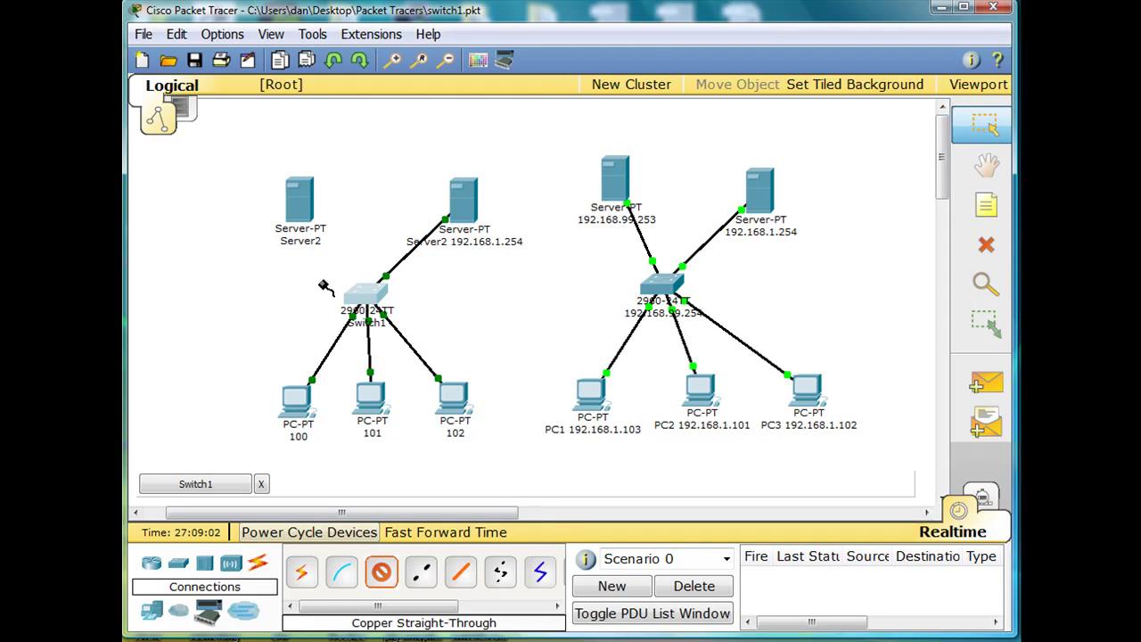
click(306, 206)
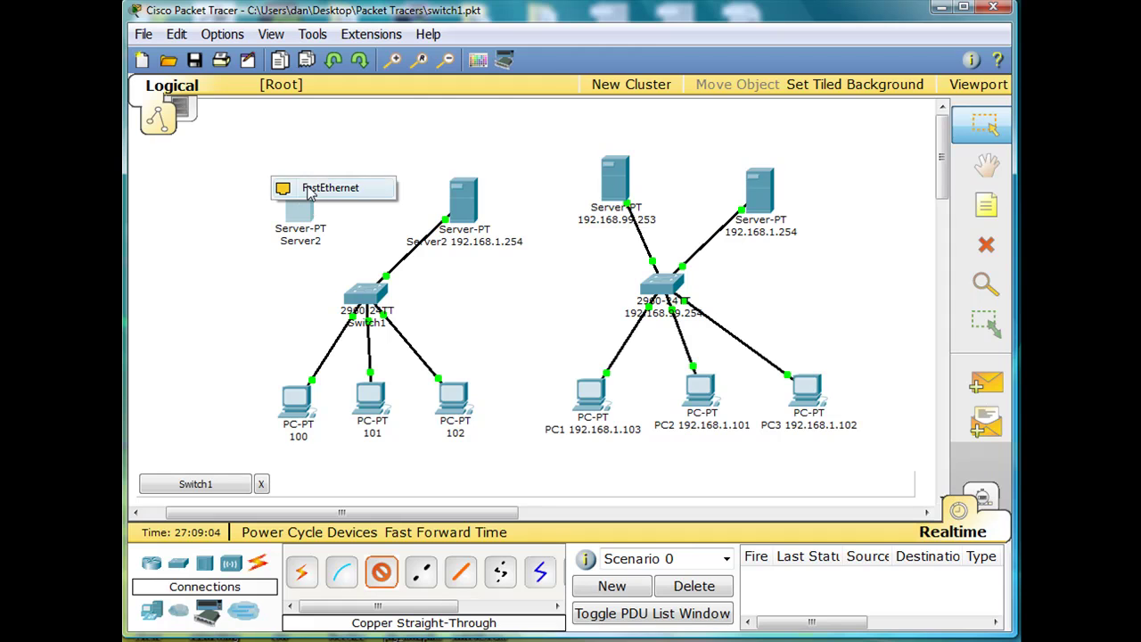
click(314, 188)
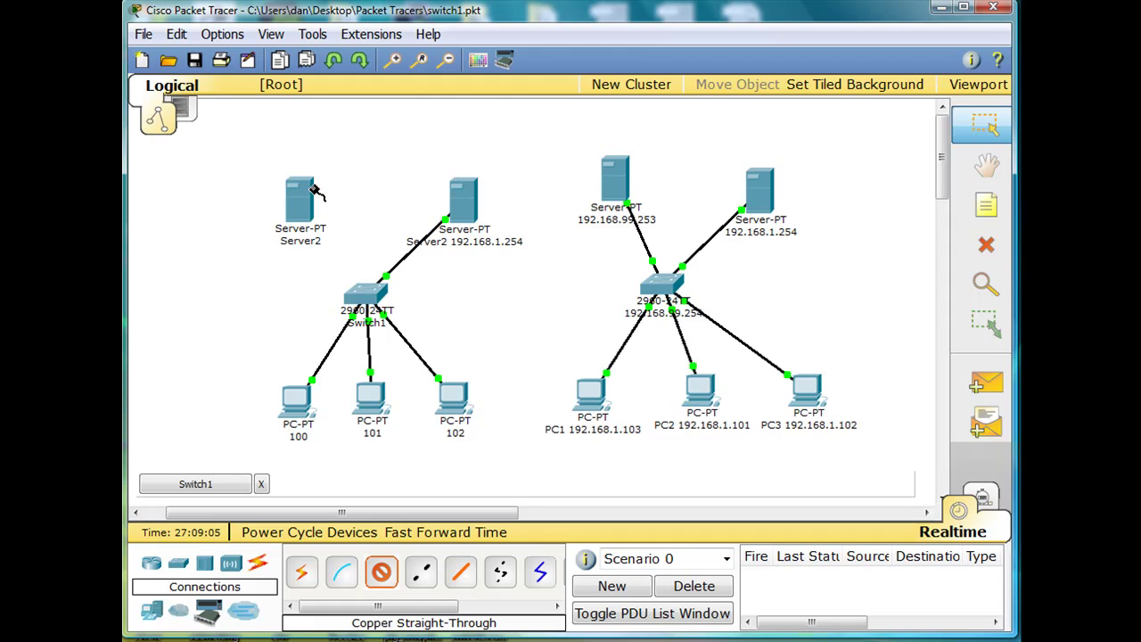
click(364, 295)
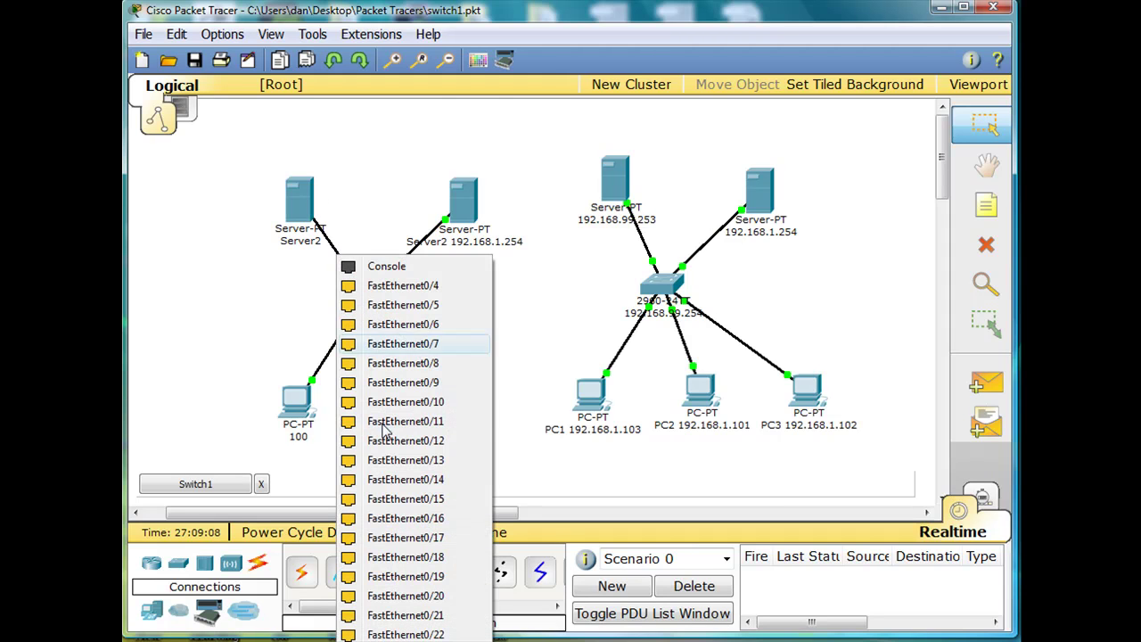
click(403, 286)
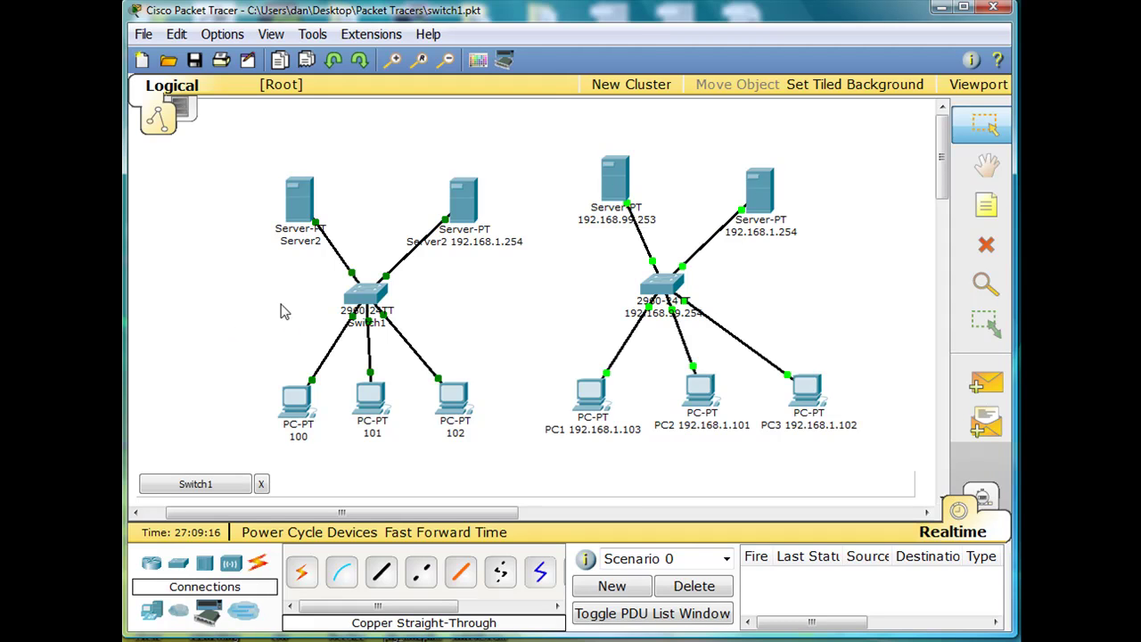
mouse_move(300, 201)
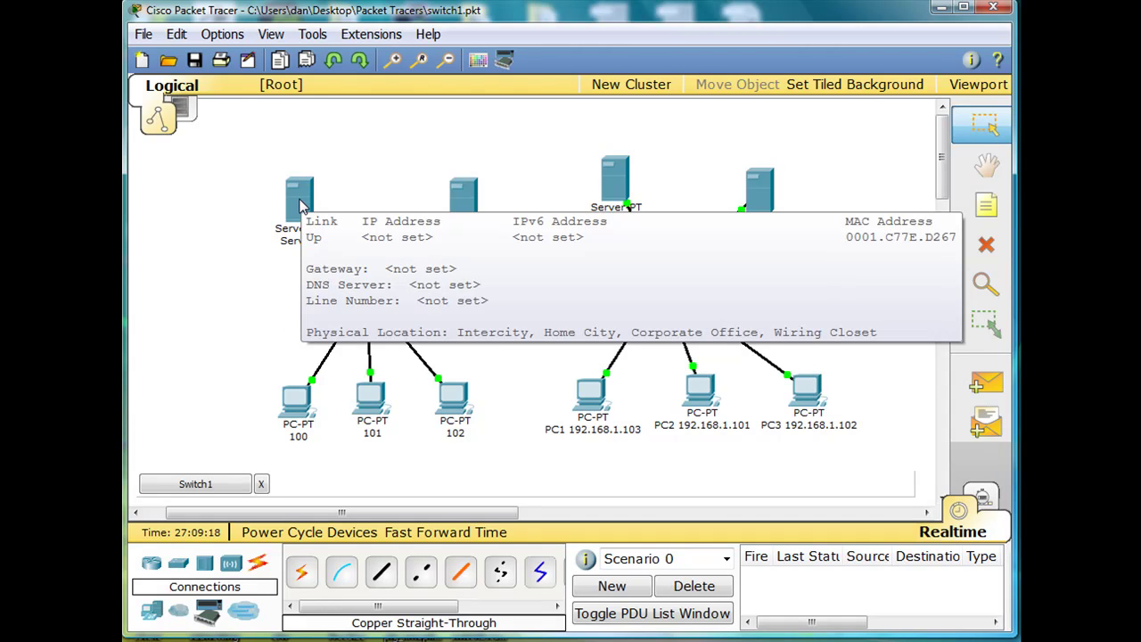